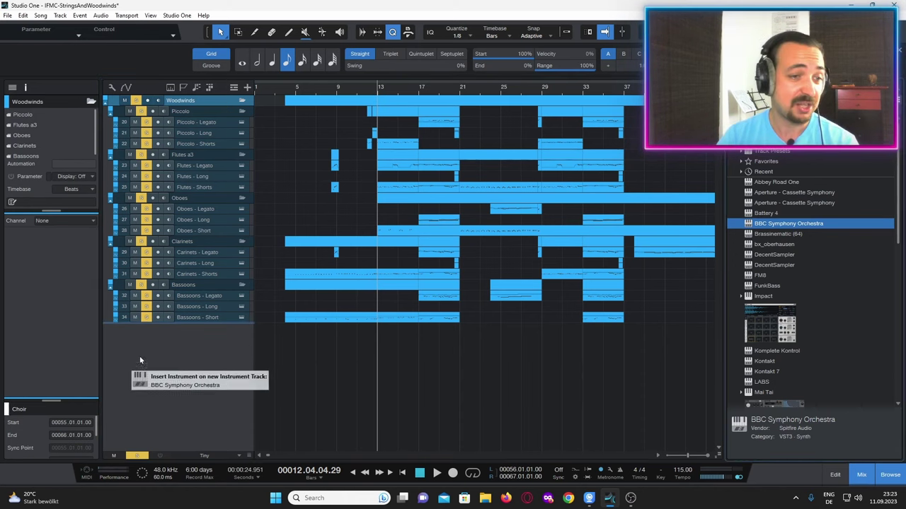
# Step: Add BBC Symphony Orchestra on a new instrument track and bring up its plugin window
pyautogui.moveTo(785, 223); pyautogui.dragTo(196, 353)
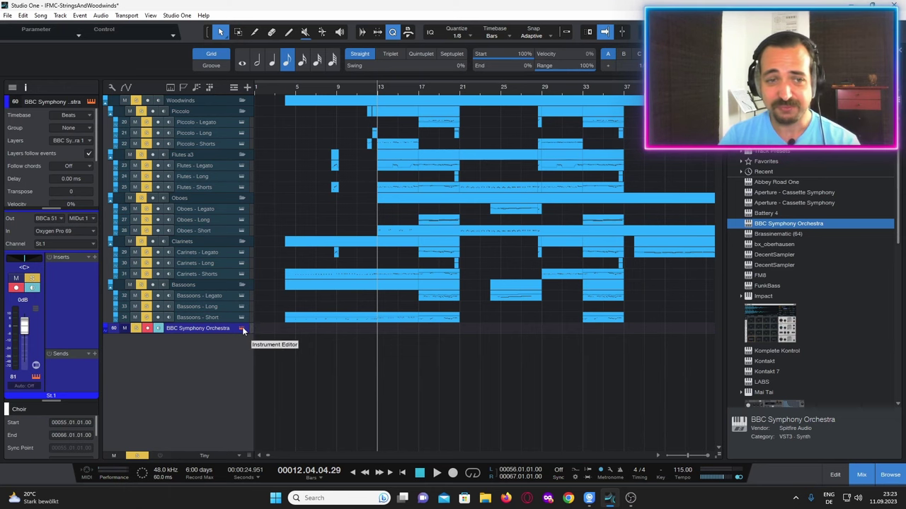
pyautogui.click(242, 330)
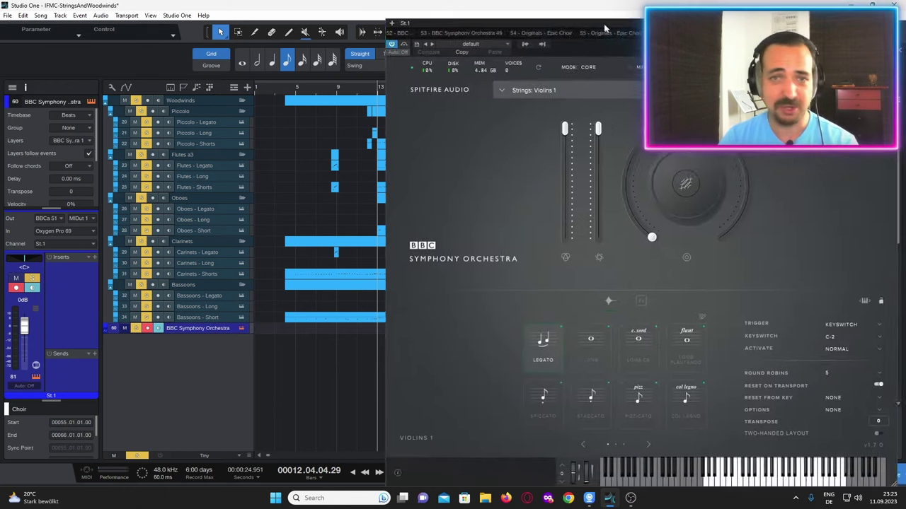
pyautogui.moveTo(603, 24); pyautogui.dragTo(471, 25)
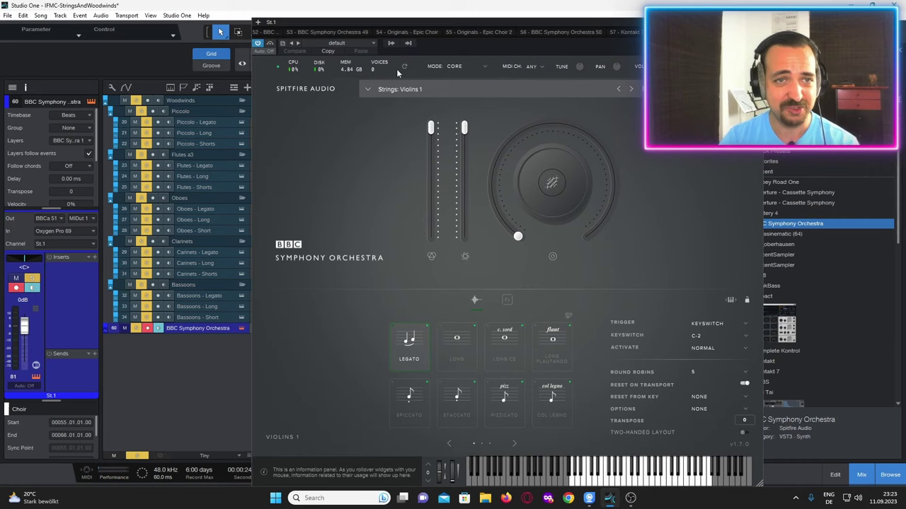
# Step: Load the Woodwinds: Flute preset from the plugin's preset list
pyautogui.click(367, 90)
pyautogui.scroll(-2, 566, 169)
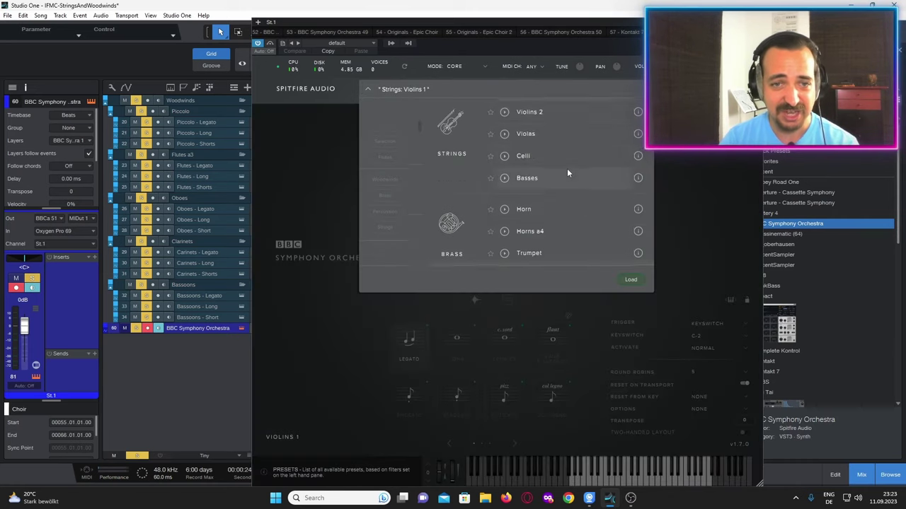
pyautogui.scroll(-3, 567, 169)
pyautogui.scroll(-3, 566, 168)
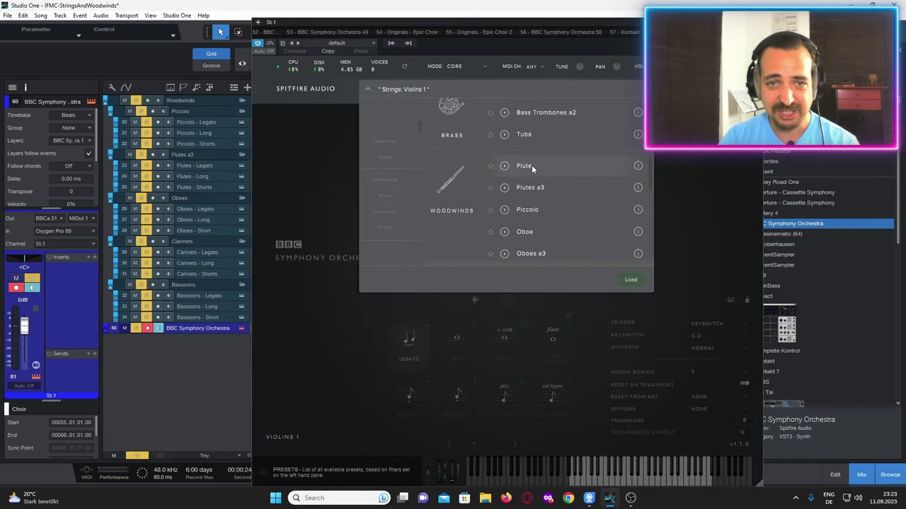
pyautogui.doubleClick(531, 165)
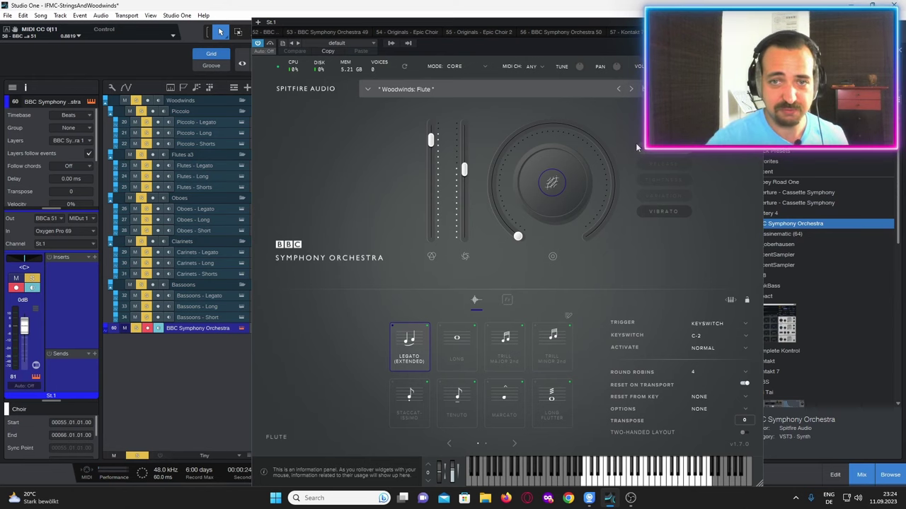
# Step: Assign the main knob to Vibrato and turn the vibrato amount up
pyautogui.click(665, 211)
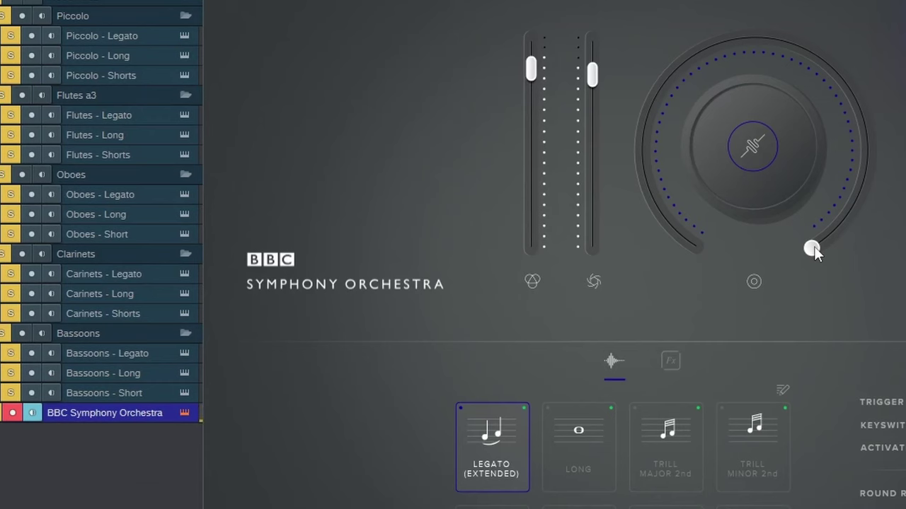
pyautogui.moveTo(814, 246)
pyautogui.mouseDown()
pyautogui.moveTo(840, 215)
pyautogui.moveTo(832, 78)
pyautogui.mouseUp()
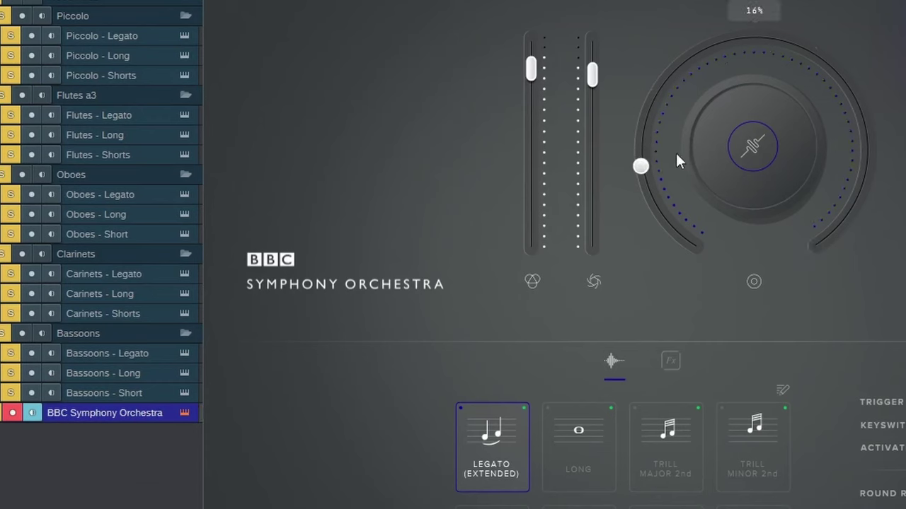
pyautogui.moveTo(677, 154); pyautogui.dragTo(727, 60)
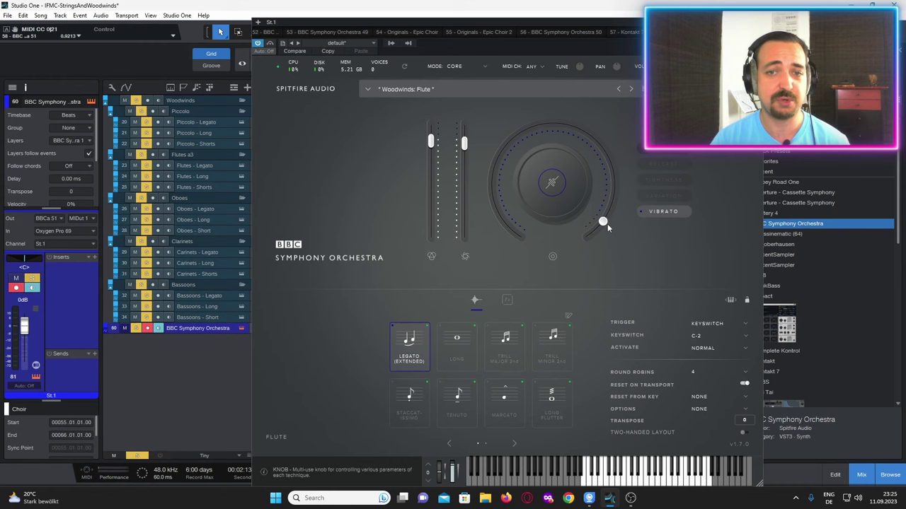
# Step: Audition the Long, Legato (Extended), Trill Major 2nd and Trill Minor 2nd flute articulations
pyautogui.click(458, 340)
pyautogui.click(418, 356)
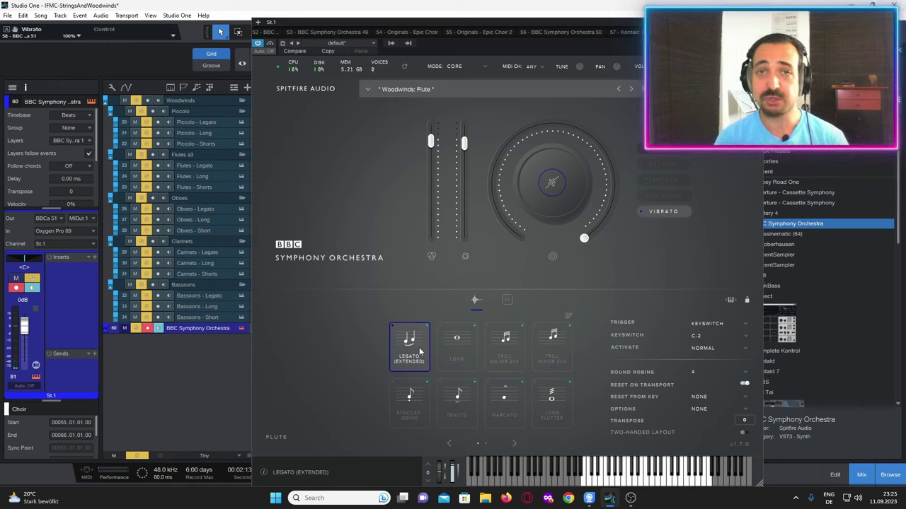
pyautogui.click(464, 345)
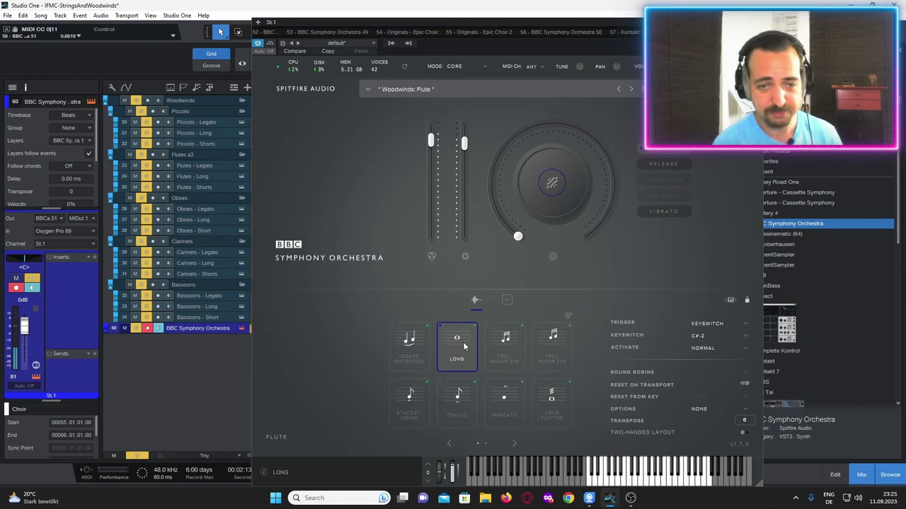
pyautogui.click(507, 345)
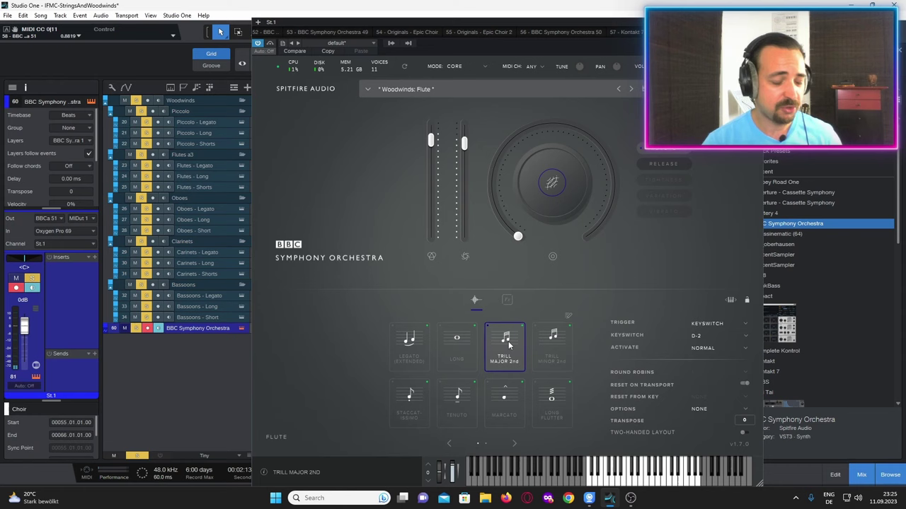
pyautogui.click(553, 343)
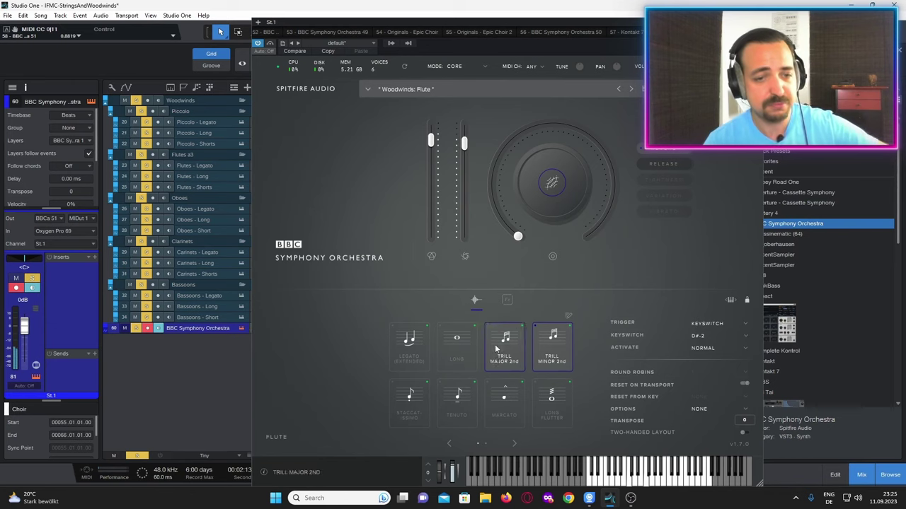
# Step: Audition Staccatissimo, Tenuto and Marcato, ending on the Long Flutter articulation
pyautogui.click(412, 399)
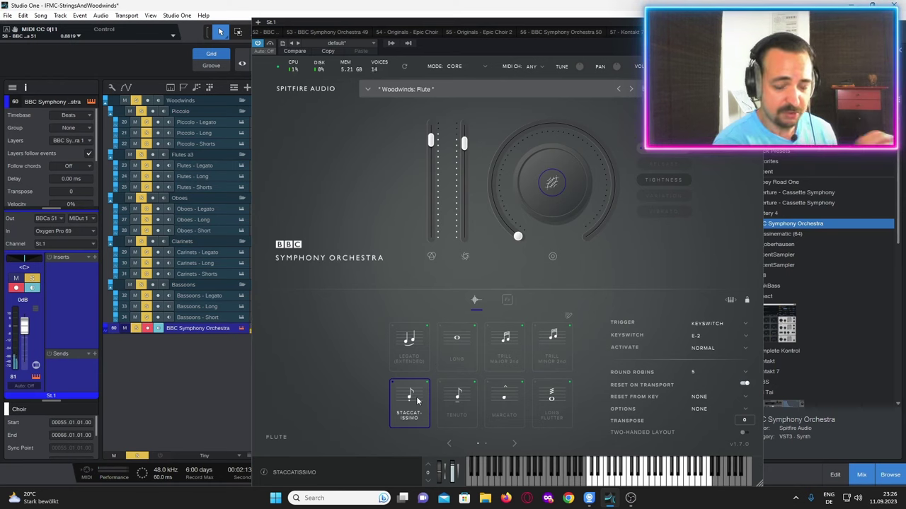
pyautogui.click(460, 410)
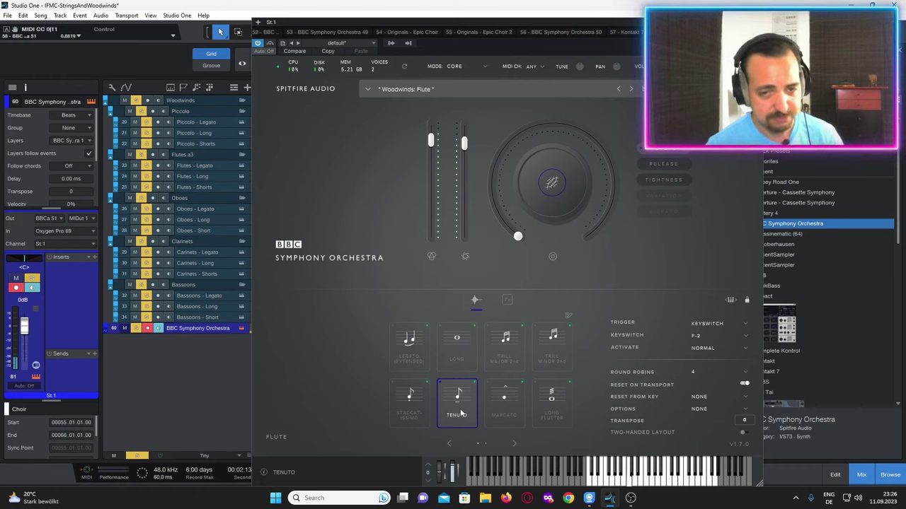
pyautogui.click(510, 405)
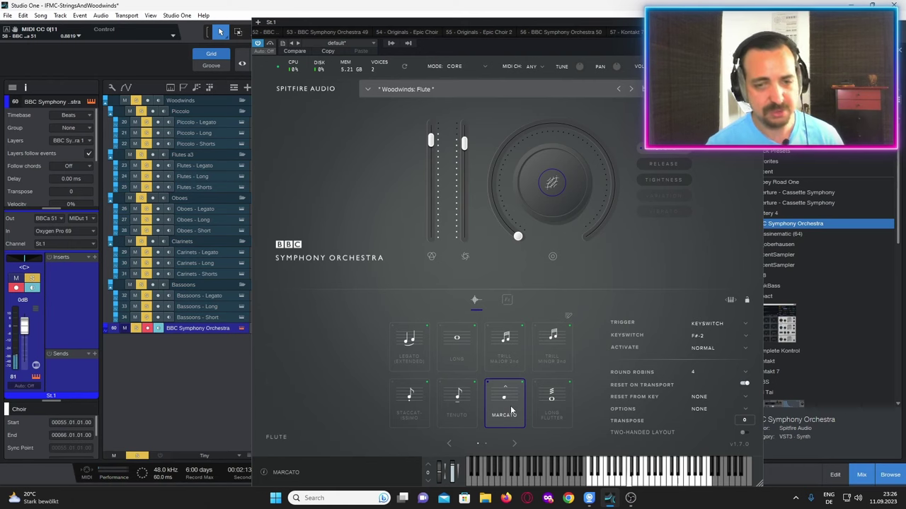
pyautogui.click(552, 400)
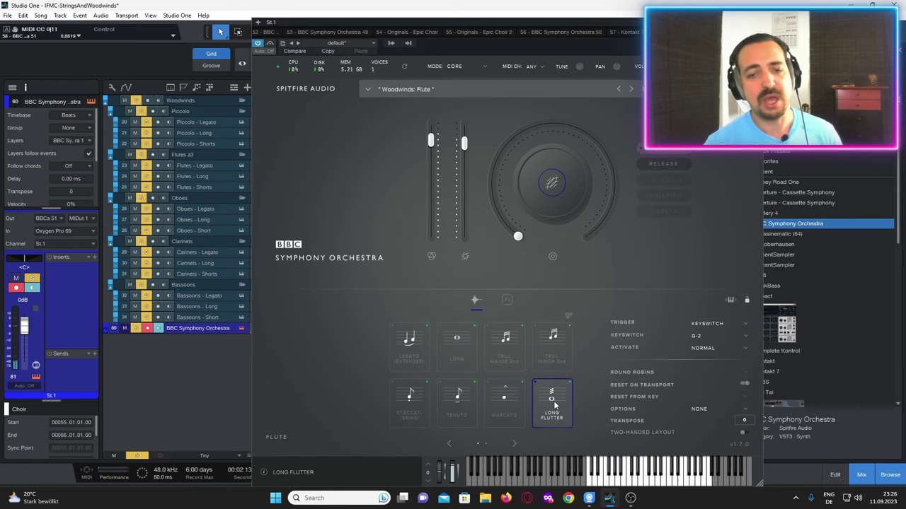
# Step: Select Multi-Tongue, assign the knob to Variation, and sweep it to 100%, 48%, then 0%
pyautogui.click(513, 443)
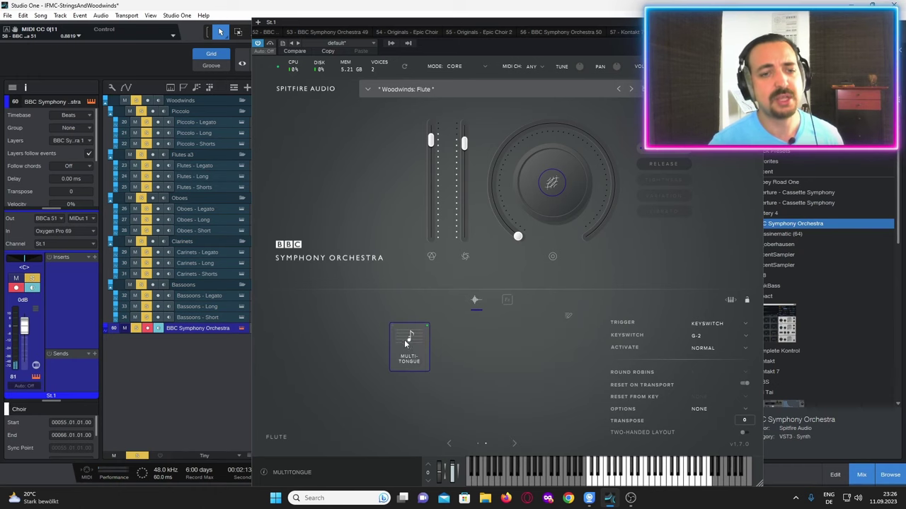
pyautogui.click(407, 343)
pyautogui.click(663, 196)
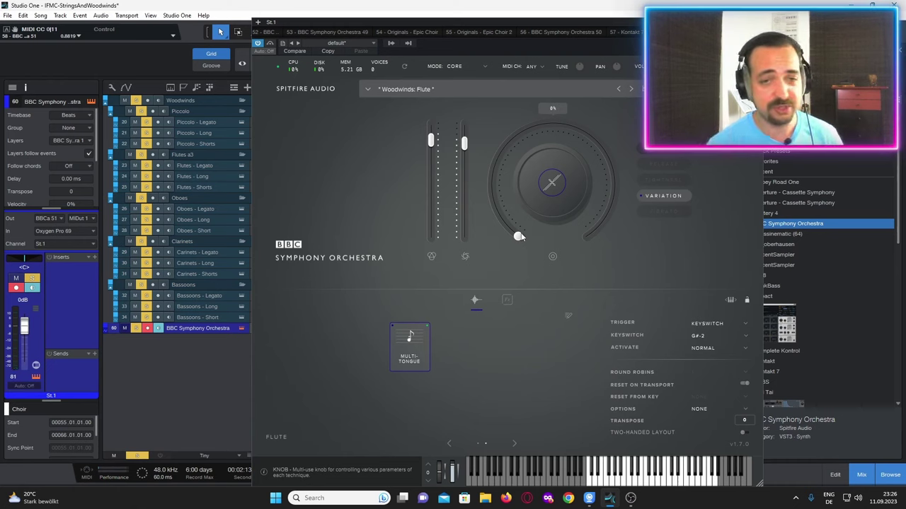
pyautogui.click(519, 236)
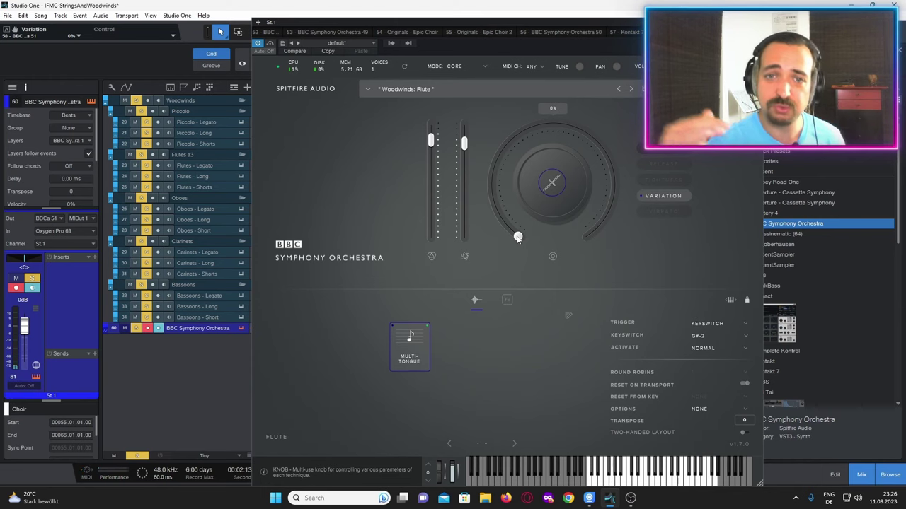
pyautogui.moveTo(518, 238); pyautogui.dragTo(573, 95)
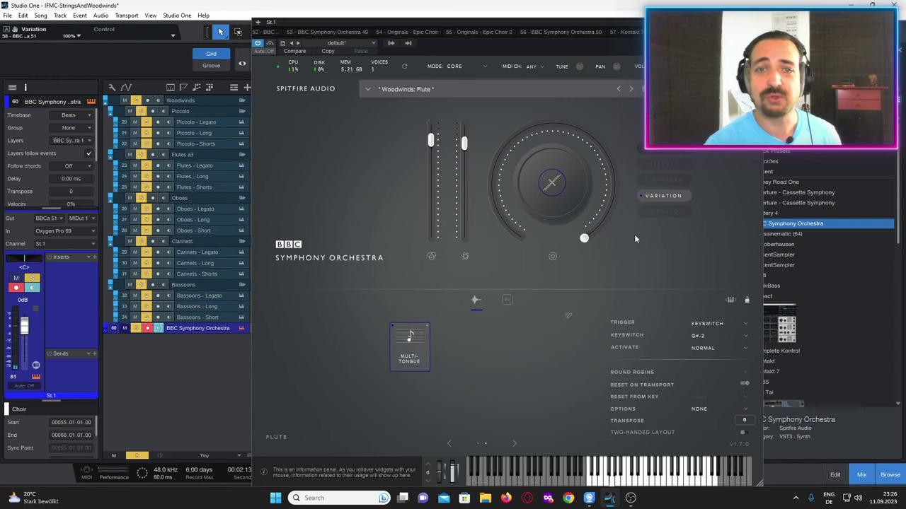
pyautogui.moveTo(584, 238); pyautogui.dragTo(549, 129)
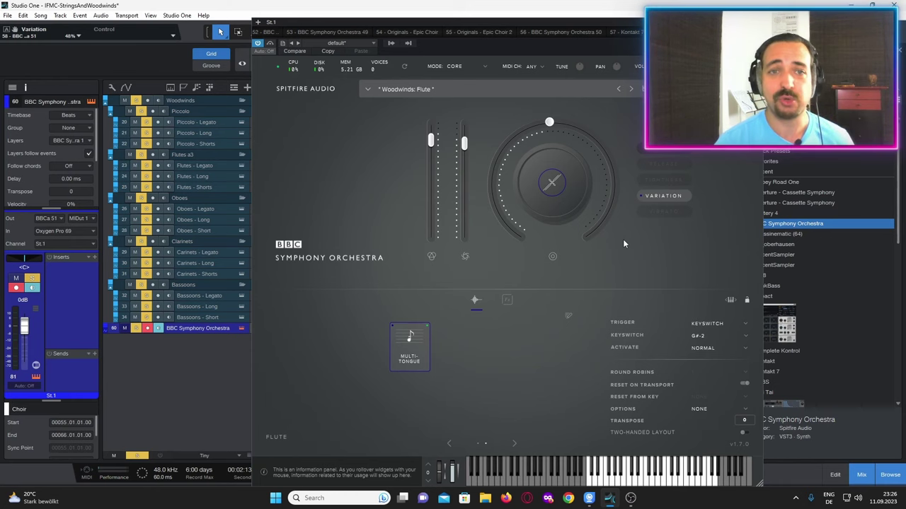
pyautogui.moveTo(550, 183)
pyautogui.moveTo(545, 126); pyautogui.dragTo(544, 234)
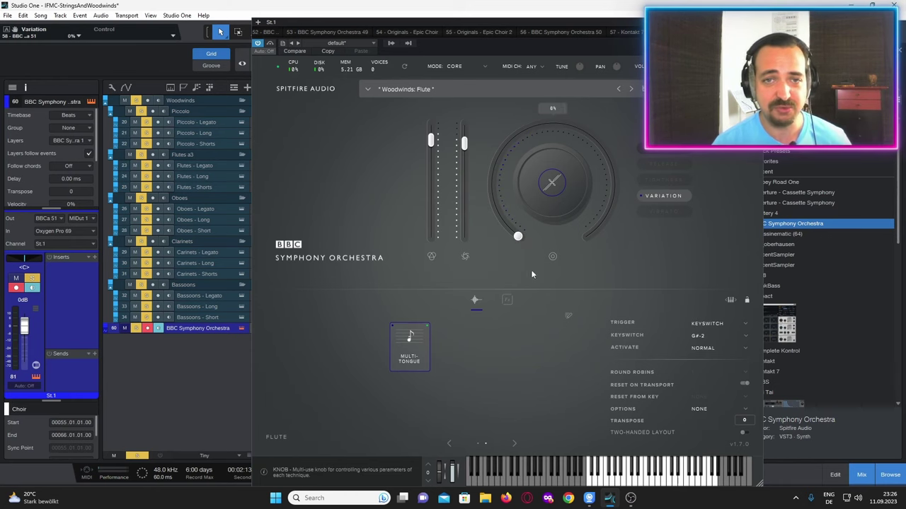
# Step: Return to Legato (Extended) with the main knob assigned to reverb, then reopen the preset list
pyautogui.click(385, 90)
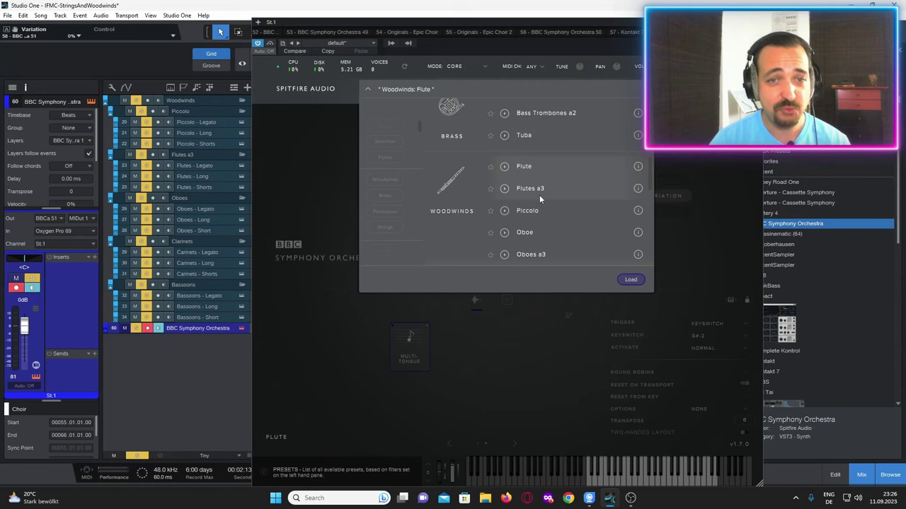
pyautogui.click(537, 333)
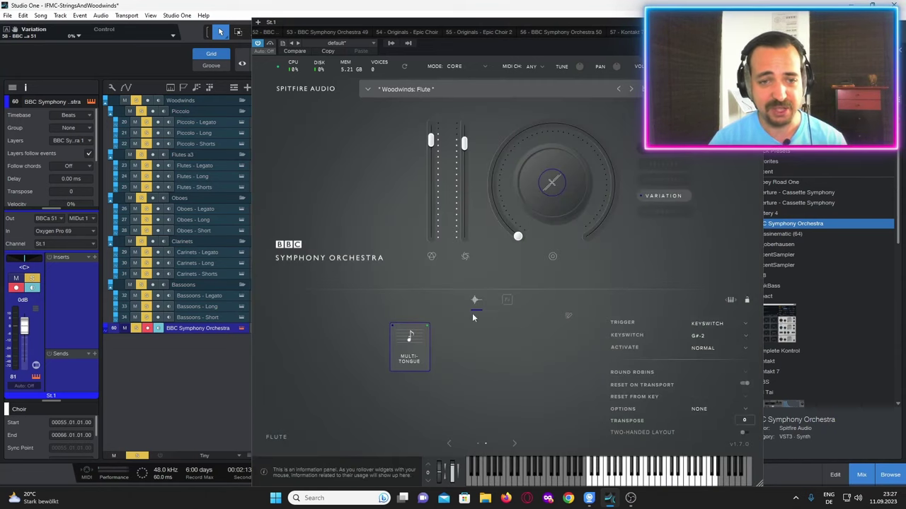
pyautogui.click(450, 446)
pyautogui.click(407, 344)
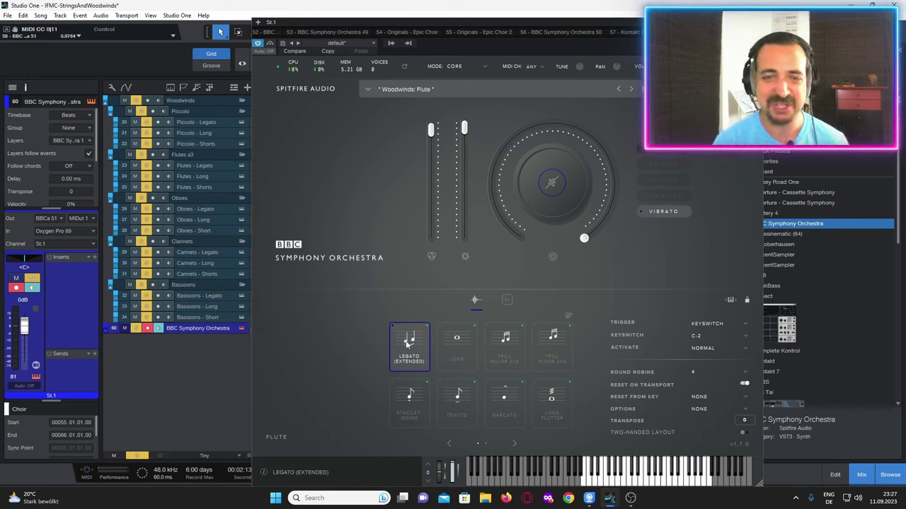
pyautogui.click(545, 198)
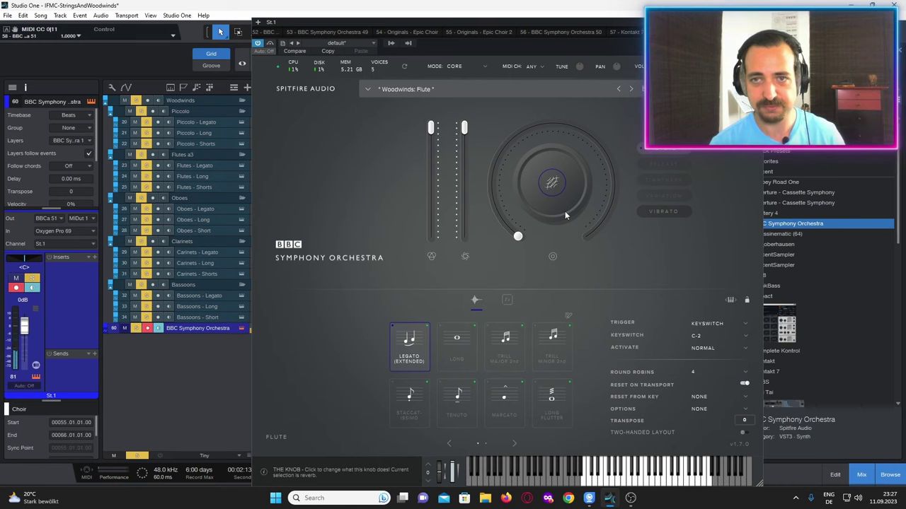
pyautogui.click(407, 89)
# Step: Load Woodwinds: Flutes a3 and audition its Long, Marcato and Long Flutter articulations
pyautogui.doubleClick(550, 188)
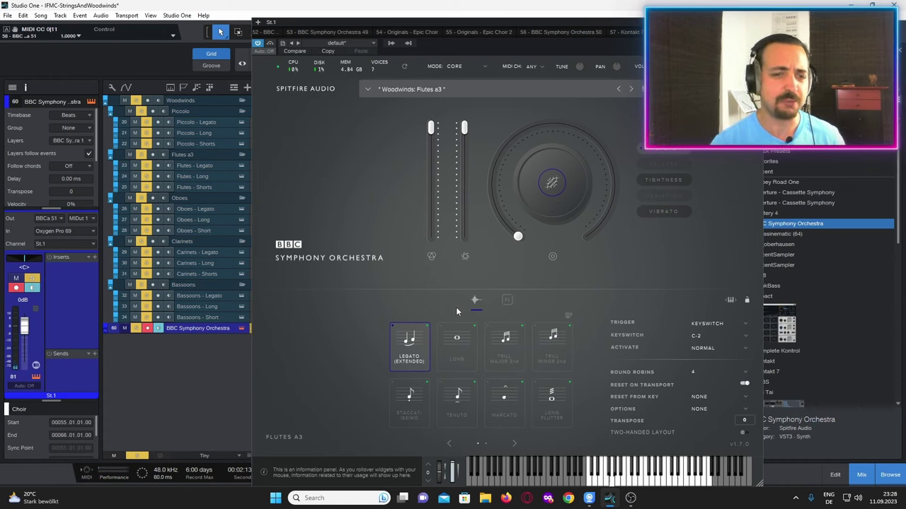
pyautogui.click(456, 347)
pyautogui.click(504, 400)
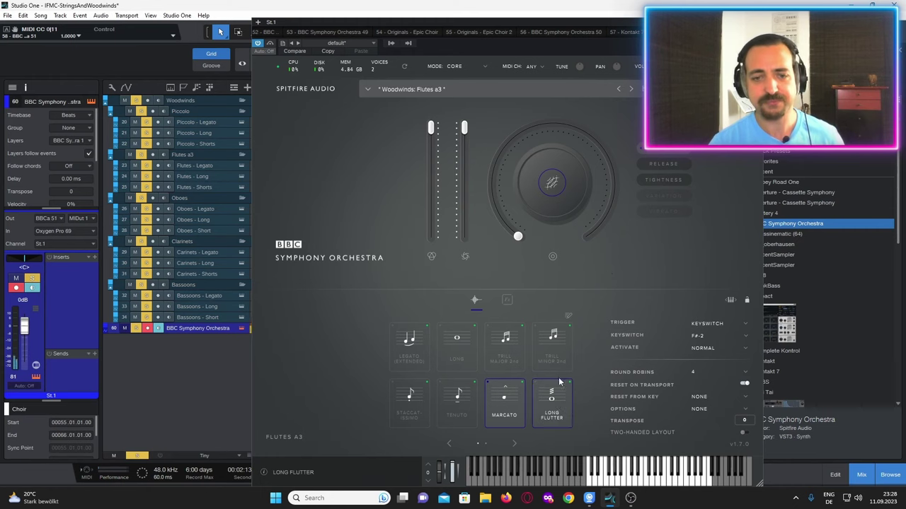
pyautogui.click(552, 400)
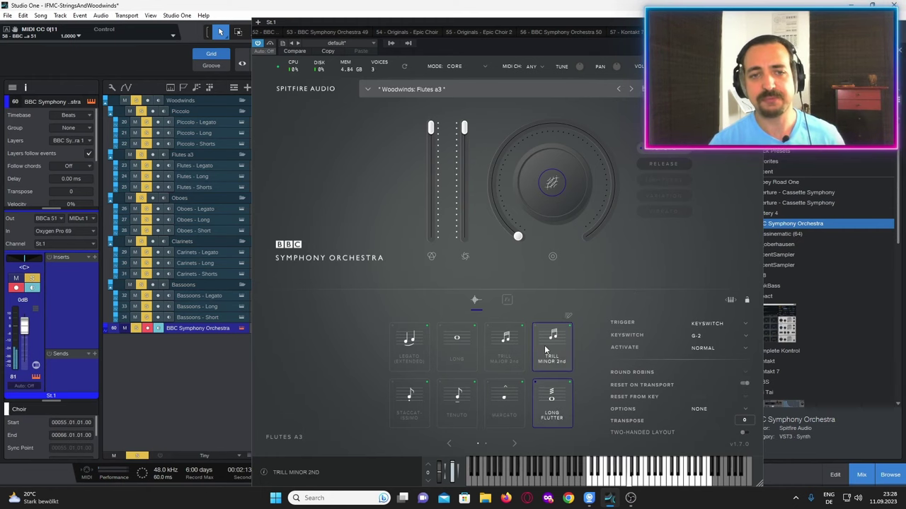
pyautogui.click(370, 90)
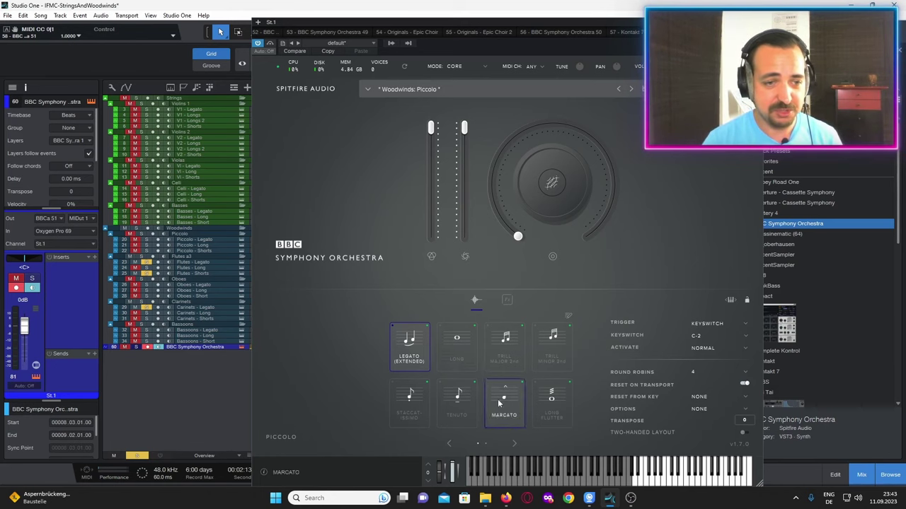
# Step: Solo the BBC Symphony Orchestra track and audition Piccolo Long, Staccatissimo and Falls
pyautogui.click(135, 347)
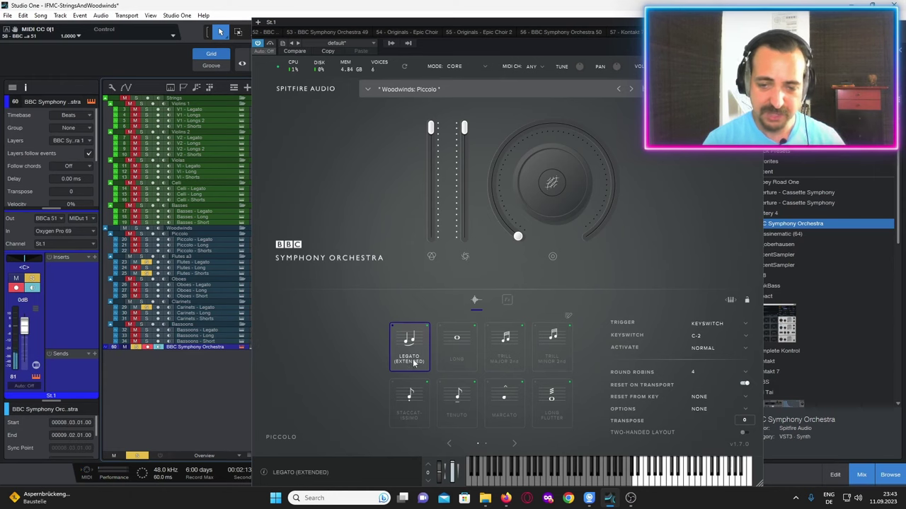
pyautogui.click(456, 344)
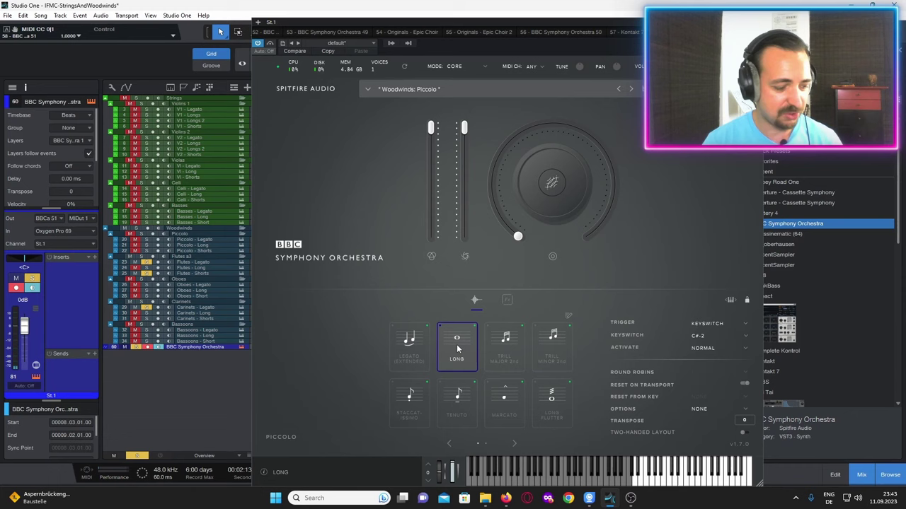
pyautogui.click(413, 410)
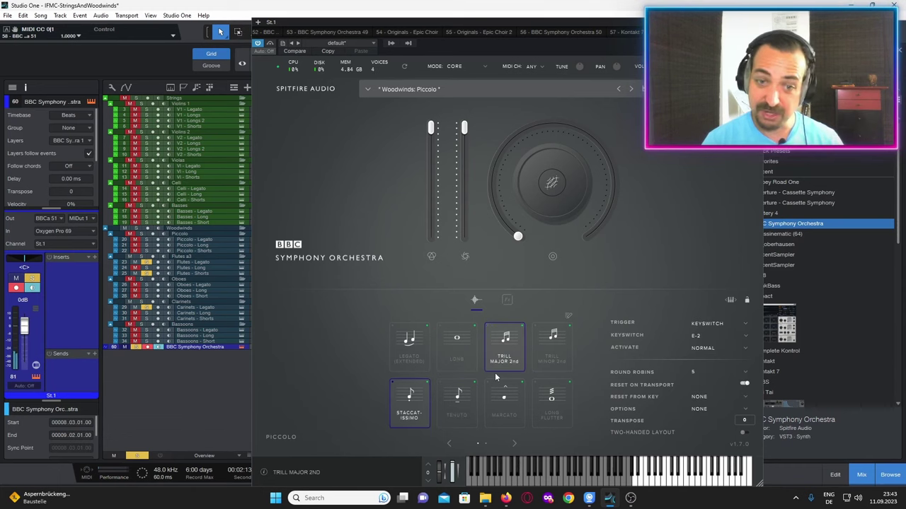
pyautogui.click(514, 443)
pyautogui.click(460, 343)
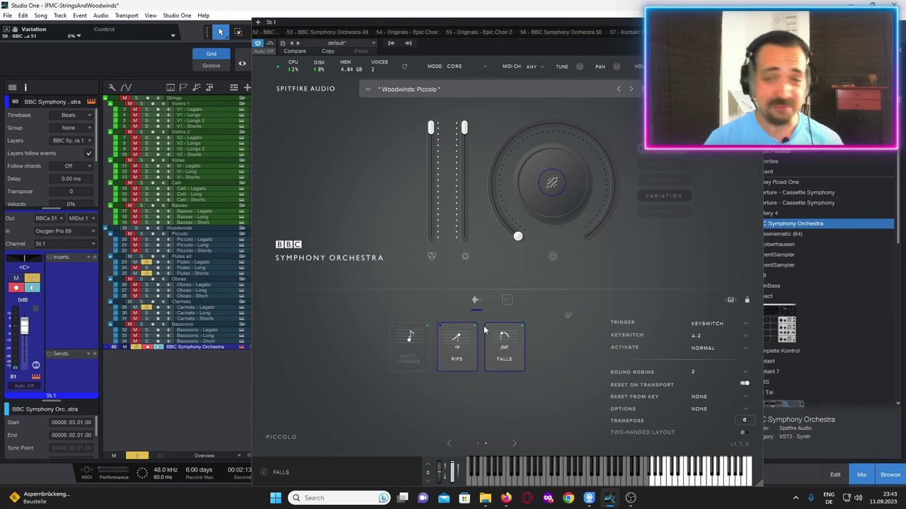
# Step: Assign the main dial to Variation, sweep it down to 0%, then up to maximum
pyautogui.moveTo(517, 235); pyautogui.dragTo(509, 228)
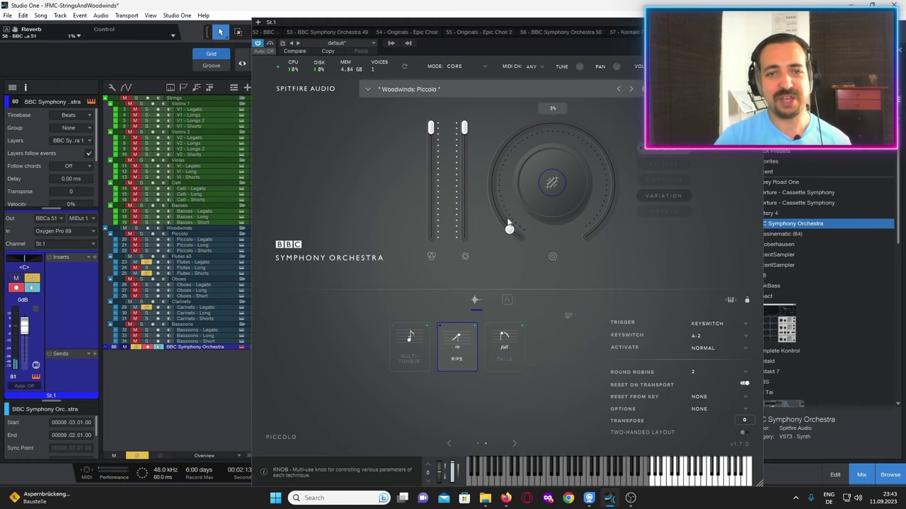
pyautogui.moveTo(555, 126); pyautogui.dragTo(555, 123)
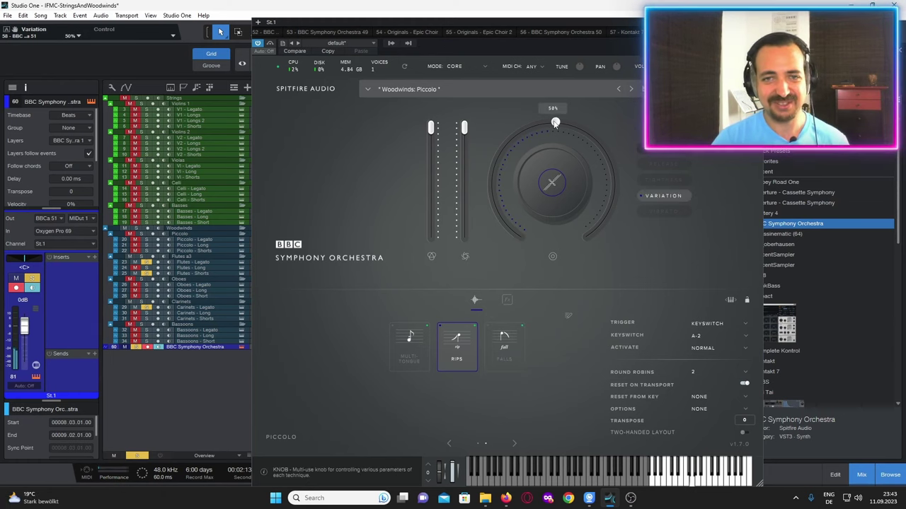
pyautogui.moveTo(589, 237)
pyautogui.mouseDown()
pyautogui.moveTo(580, 170)
pyautogui.moveTo(608, 163)
pyautogui.mouseUp()
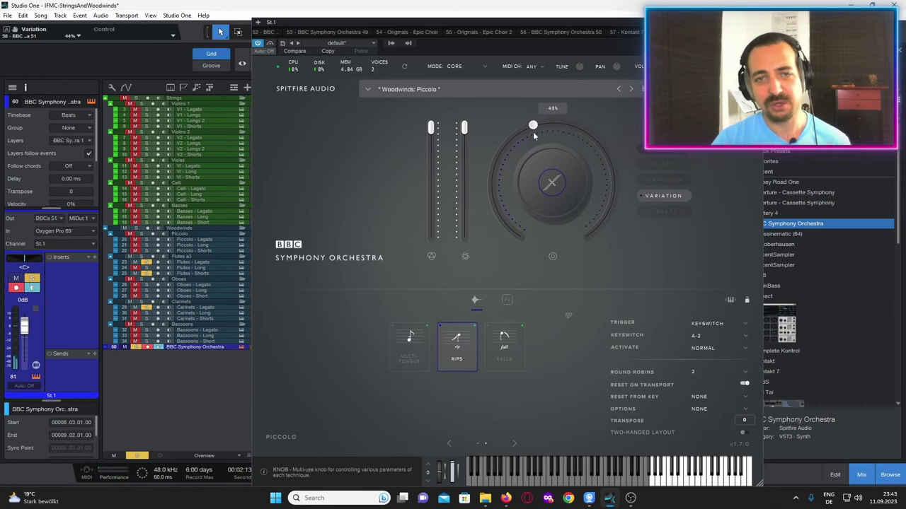
pyautogui.moveTo(533, 132); pyautogui.dragTo(530, 230)
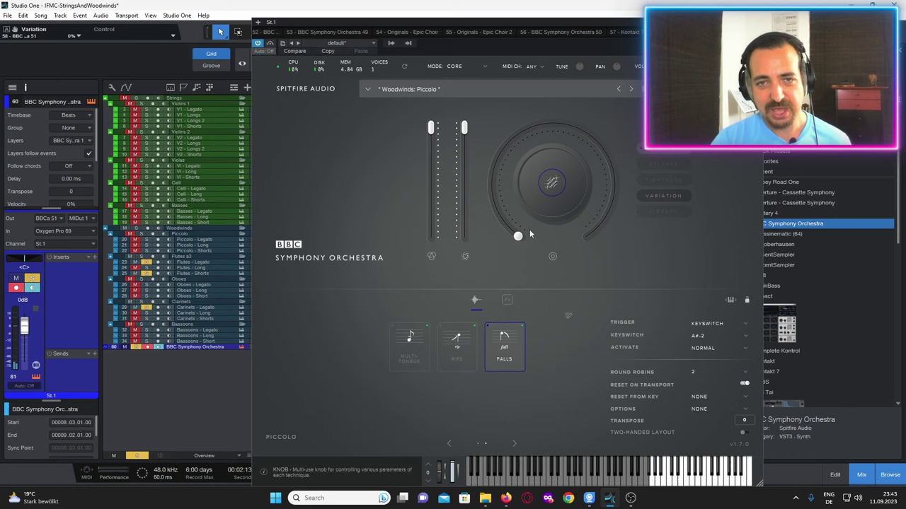
pyautogui.click(520, 237)
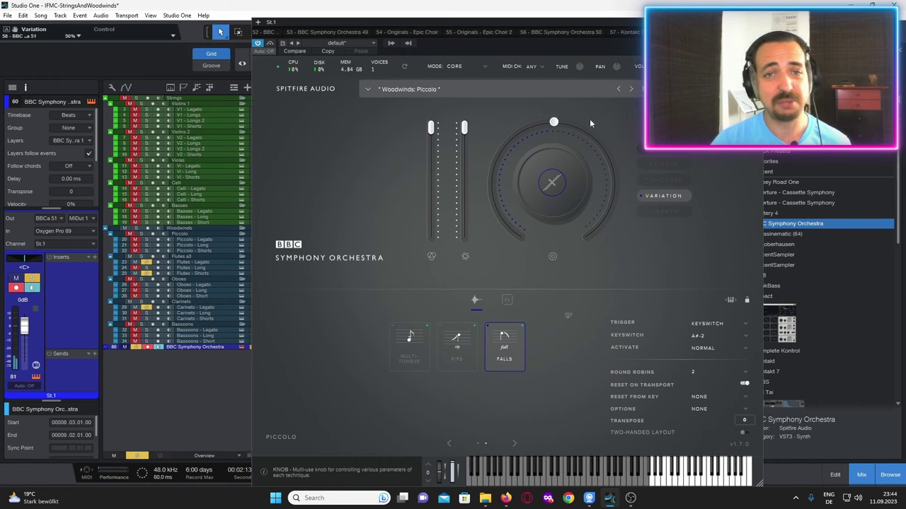
pyautogui.moveTo(554, 124); pyautogui.dragTo(567, 270)
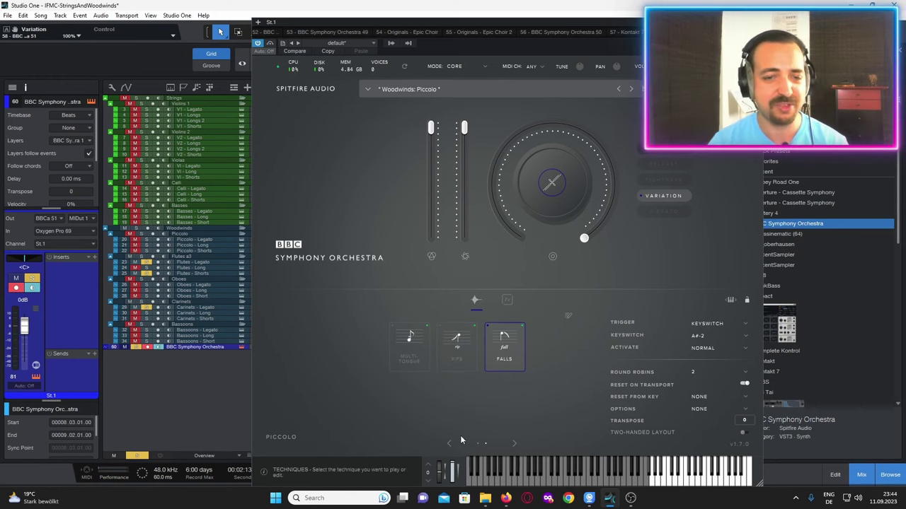
pyautogui.click(366, 91)
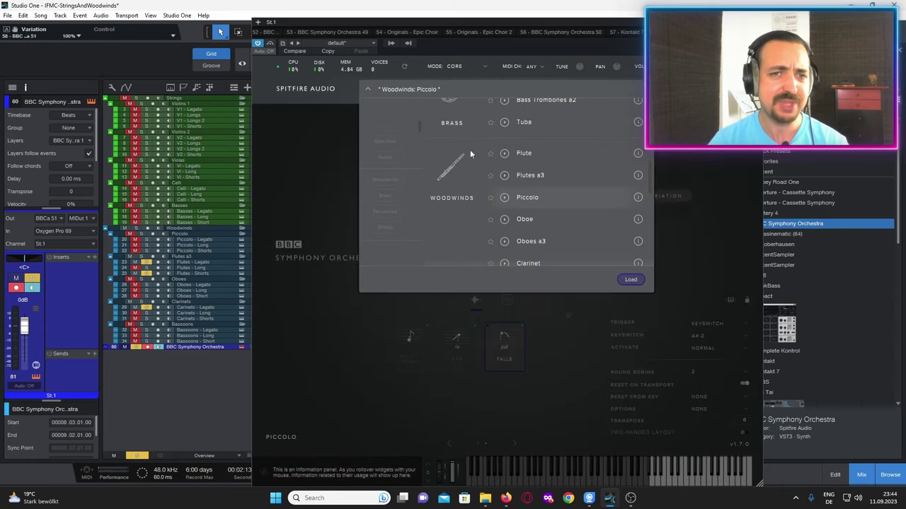
# Step: Load the Oboe preset and audition Long, Trill Major/Minor 2nd, Staccatissimo and Tenuto
pyautogui.doubleClick(525, 196)
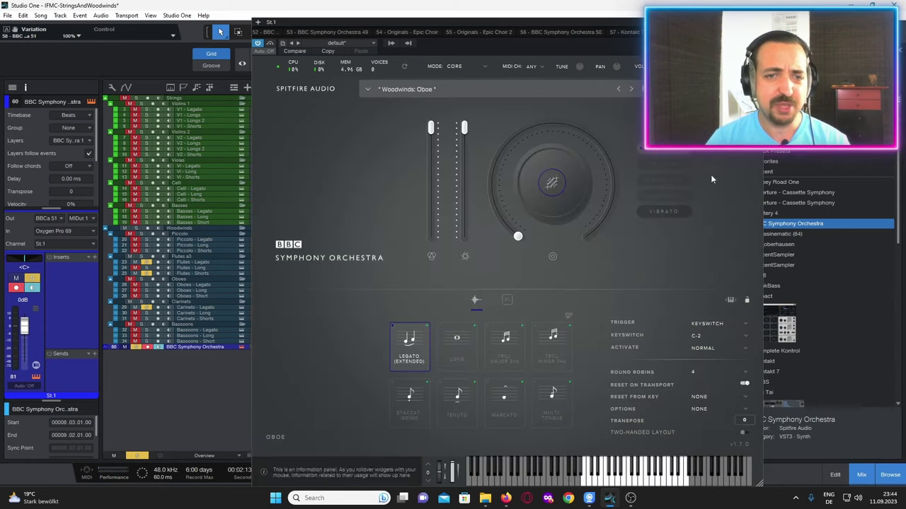
pyautogui.click(468, 348)
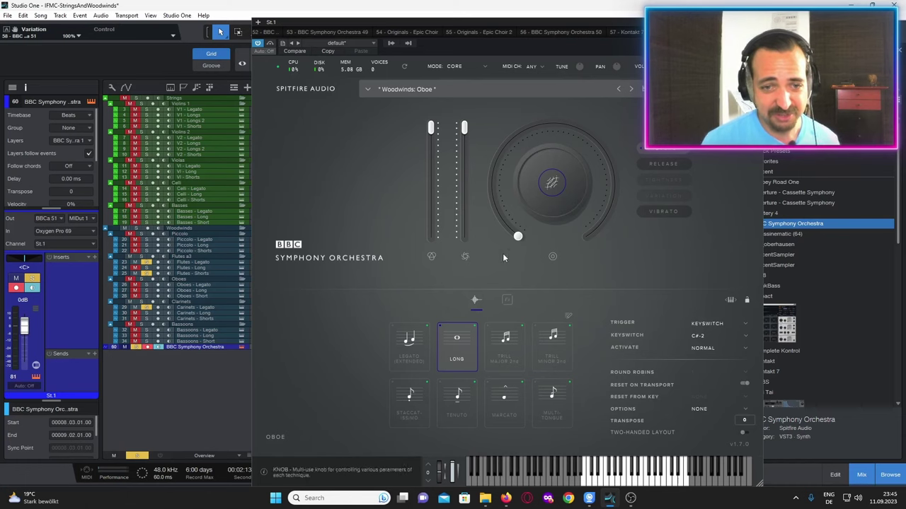
pyautogui.click(515, 361)
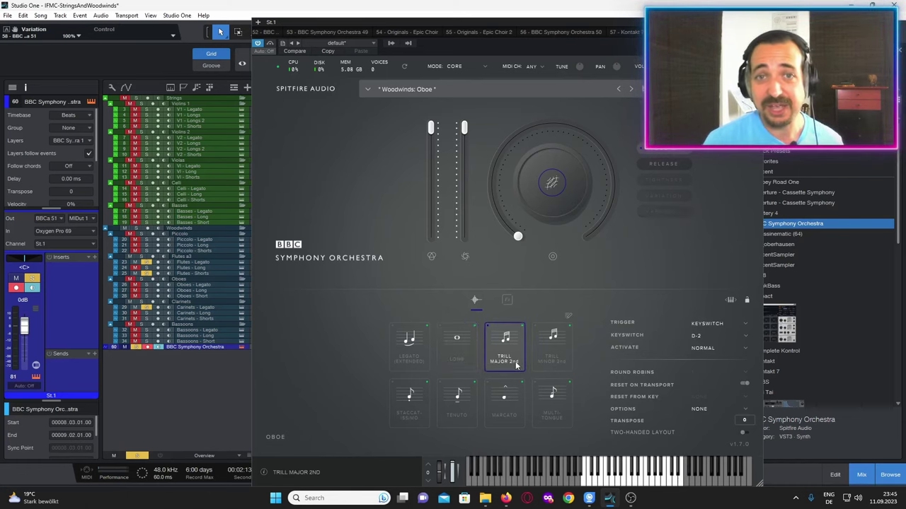
pyautogui.click(550, 362)
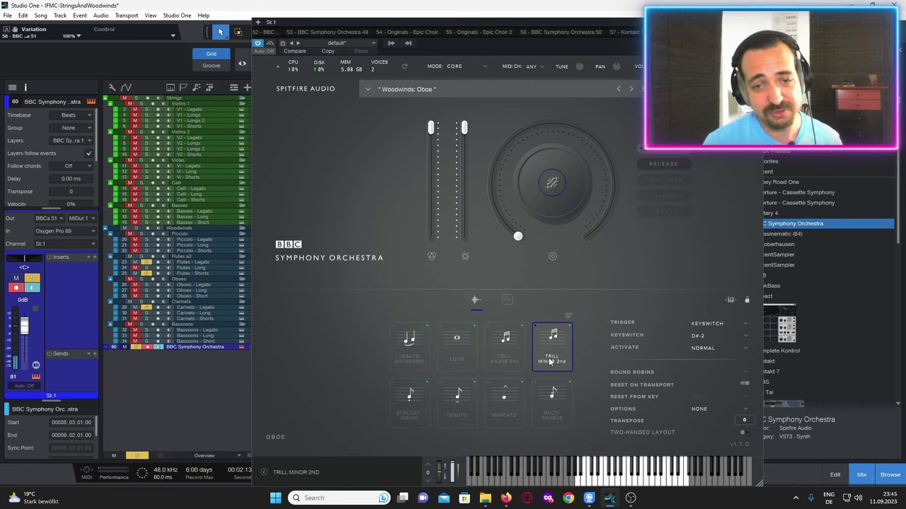
pyautogui.click(407, 411)
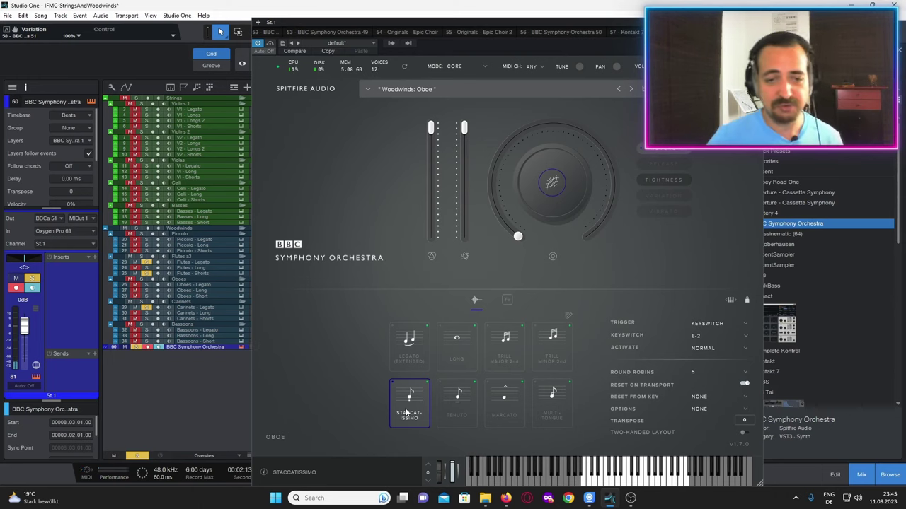
pyautogui.click(459, 409)
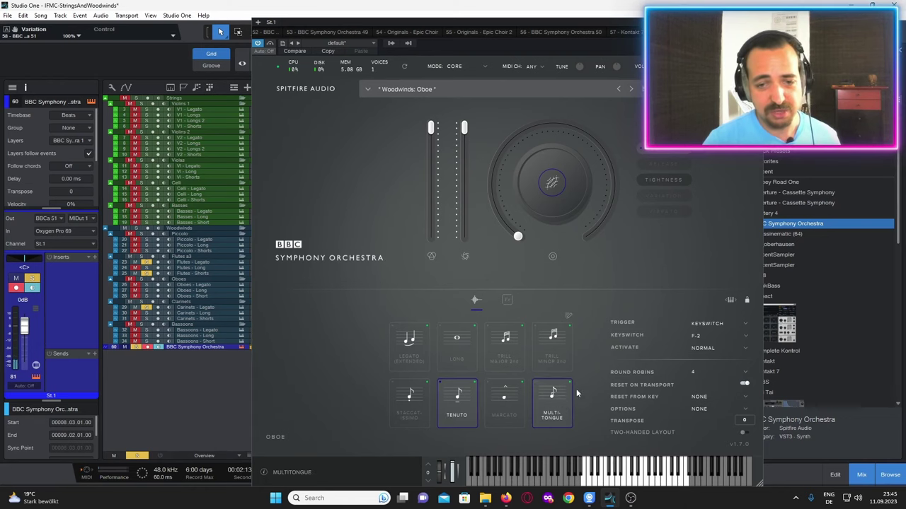
# Step: Select Multi-tongue and raise the Variation amount to about 31%
pyautogui.click(561, 401)
pyautogui.click(684, 198)
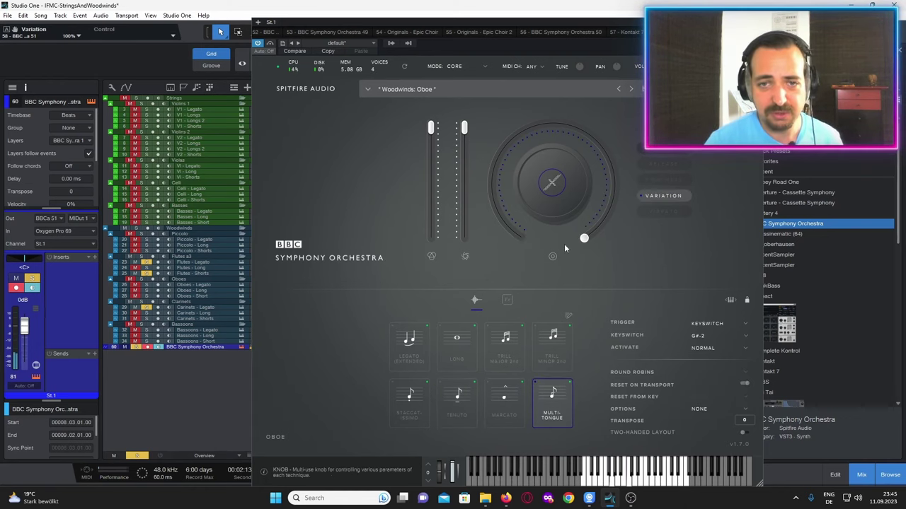
pyautogui.moveTo(564, 243); pyautogui.dragTo(460, 144)
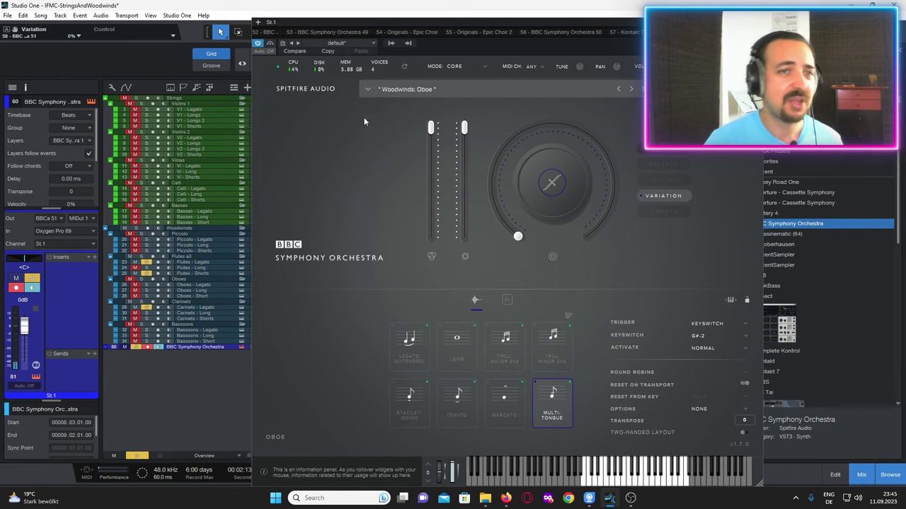
# Step: Load the Oboes a3 preset and switch it to the Long articulation
pyautogui.click(365, 90)
pyautogui.doubleClick(518, 220)
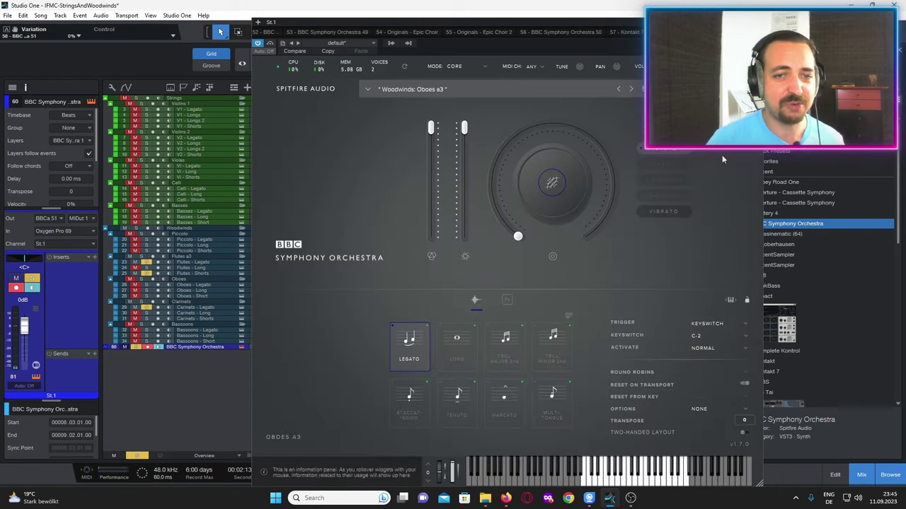
pyautogui.click(449, 328)
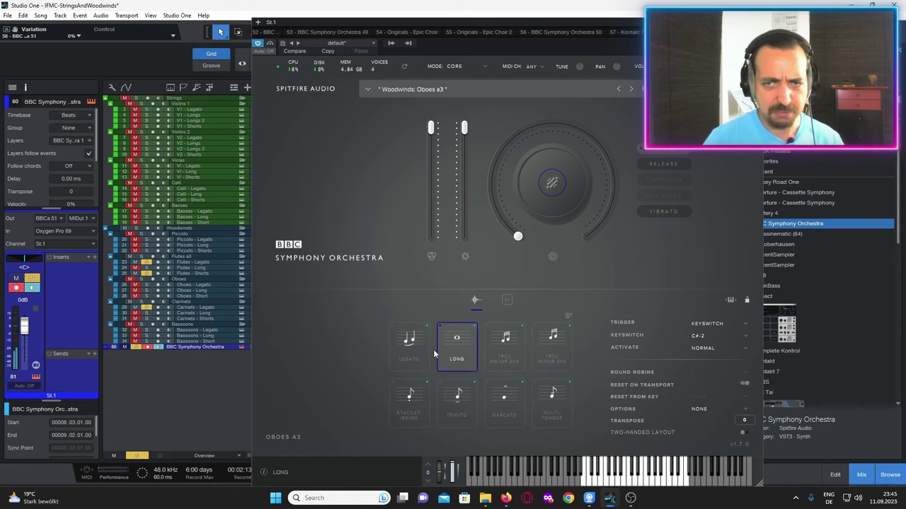
# Step: Try the Clarinet preset, then load Clarinets a3
pyautogui.click(369, 90)
pyautogui.scroll(-1, 545, 191)
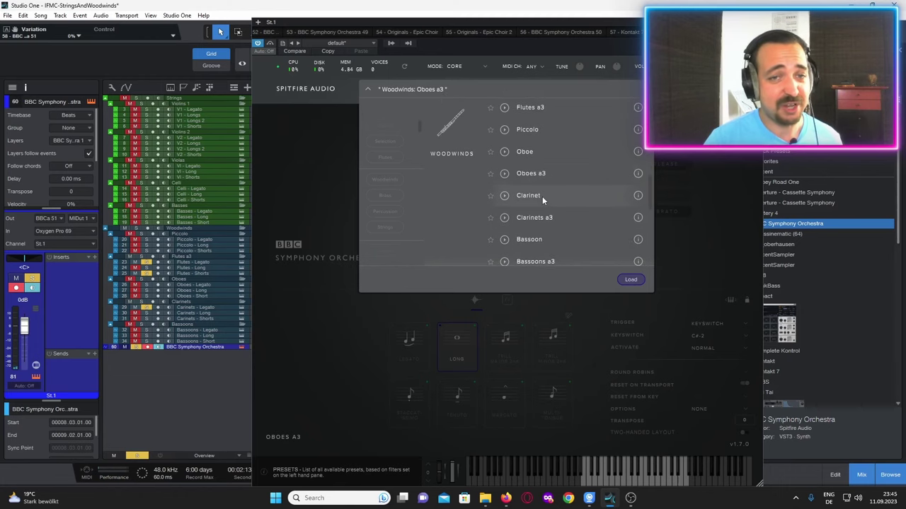
pyautogui.doubleClick(542, 196)
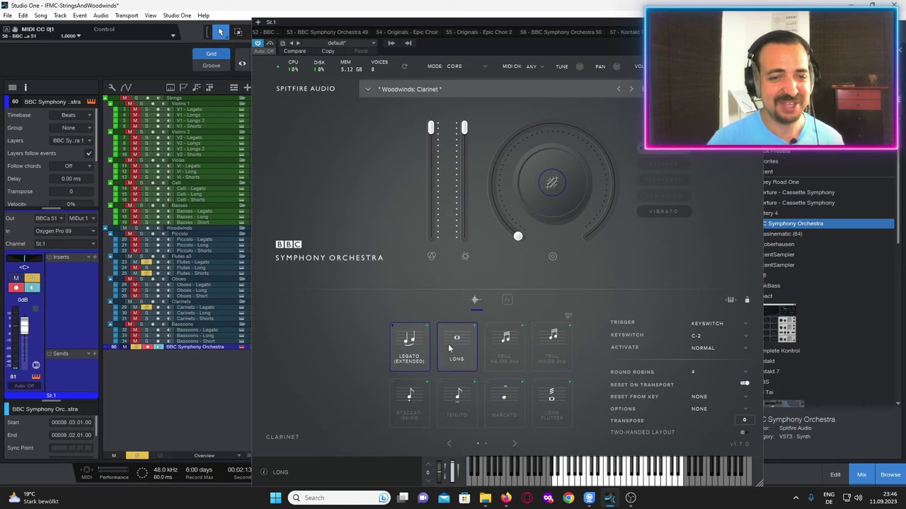
pyautogui.click(368, 92)
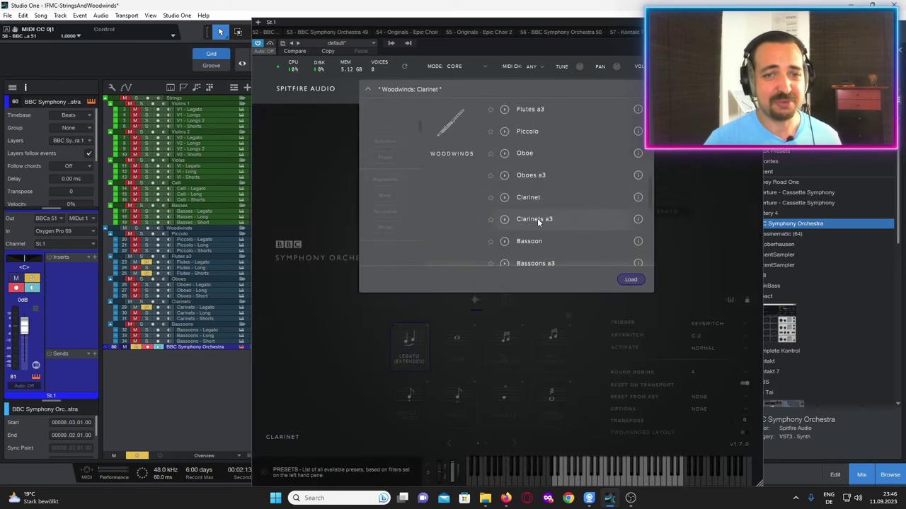
pyautogui.click(495, 331)
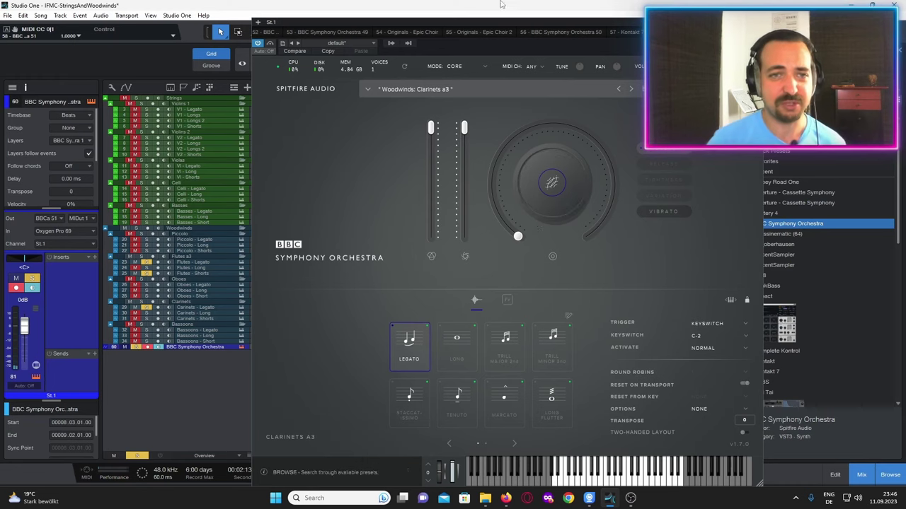
# Step: Load the Bassoons a3 preset and switch it to the Long articulation
pyautogui.click(368, 90)
pyautogui.scroll(-1, 553, 216)
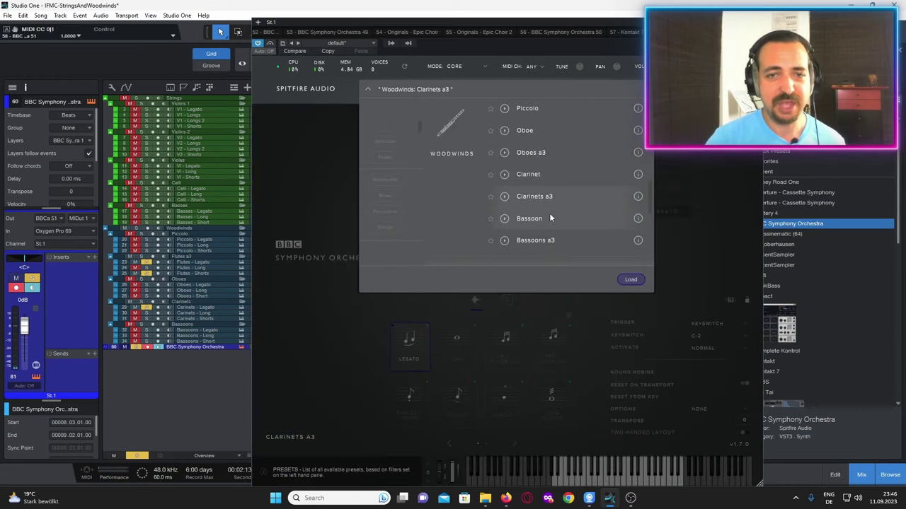
pyautogui.doubleClick(550, 218)
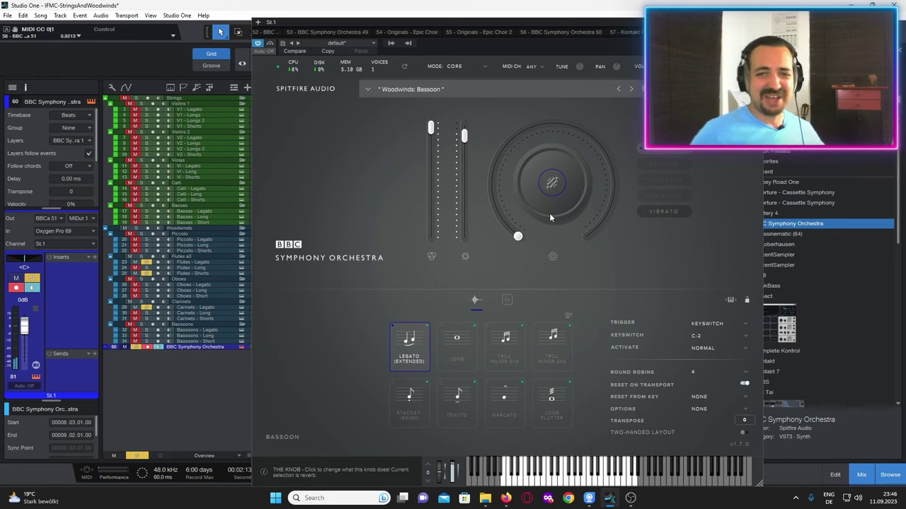
pyautogui.click(462, 343)
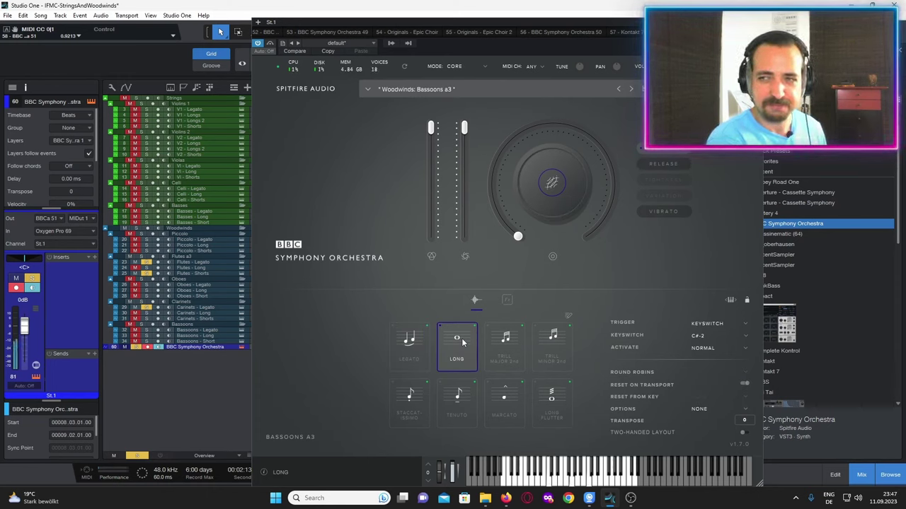
# Step: Browse the Woodwinds presets and close the list without loading anything
pyautogui.click(495, 89)
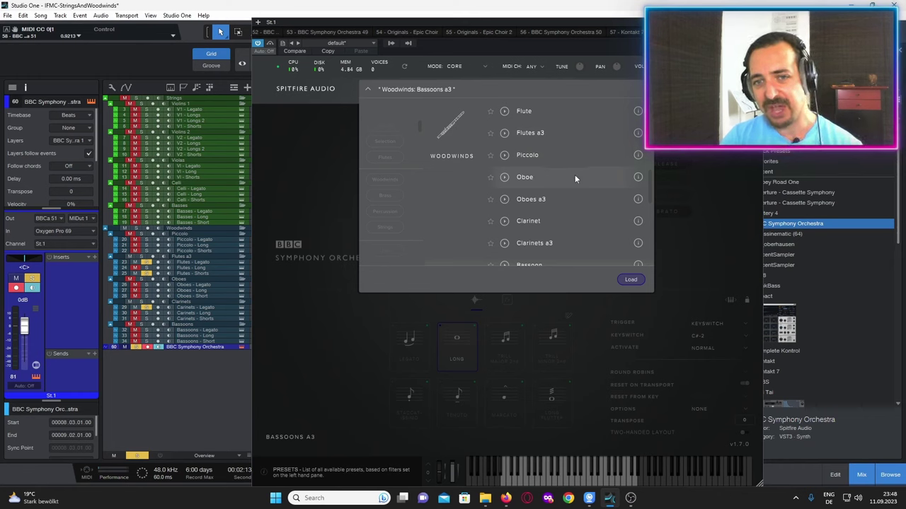
pyautogui.moveTo(649, 186); pyautogui.dragTo(648, 189)
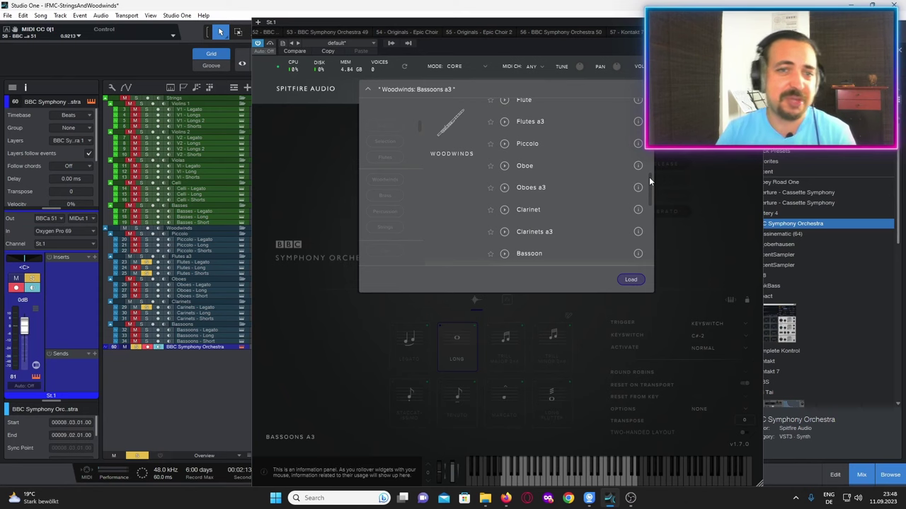
pyautogui.click(720, 259)
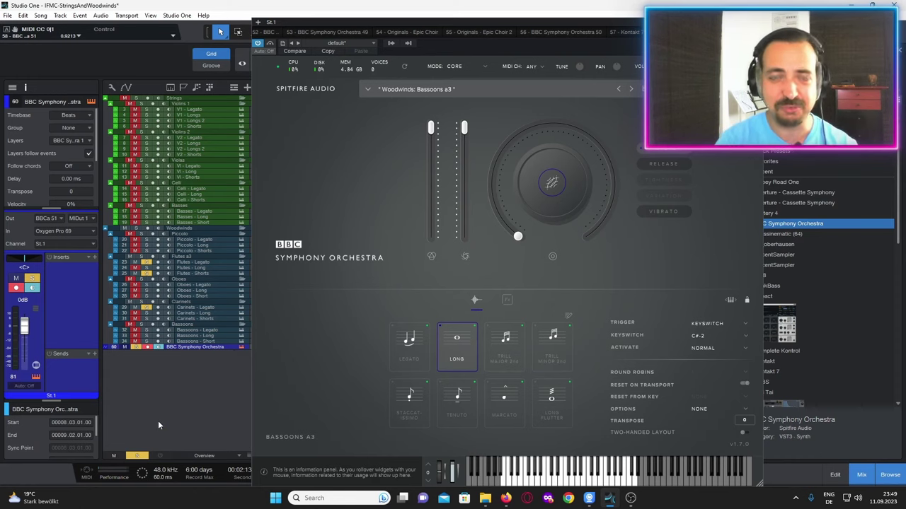
# Step: Close the orchestra plugin window and solo the Strings folder track, with the view back near bar 1
pyautogui.hotkey('ctrl', 'w')
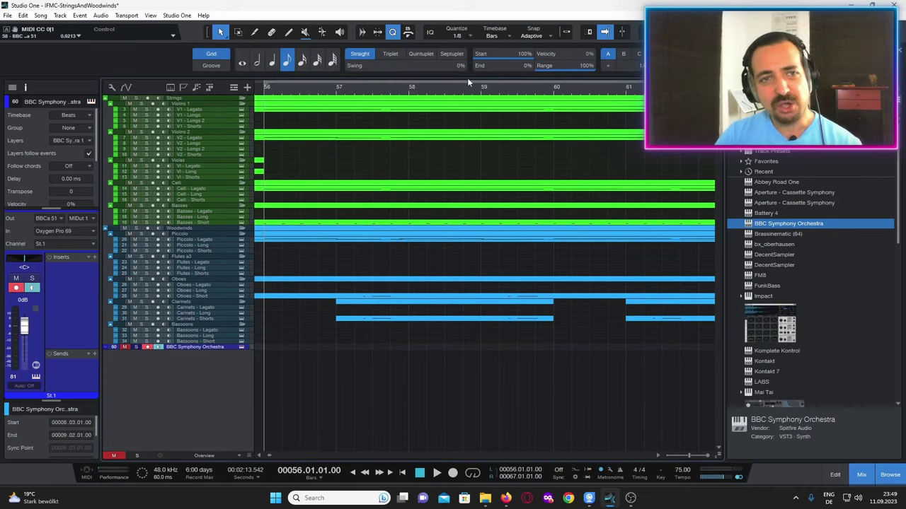
pyautogui.hscroll(-2, 422, 208)
pyautogui.hscroll(-3, 417, 212)
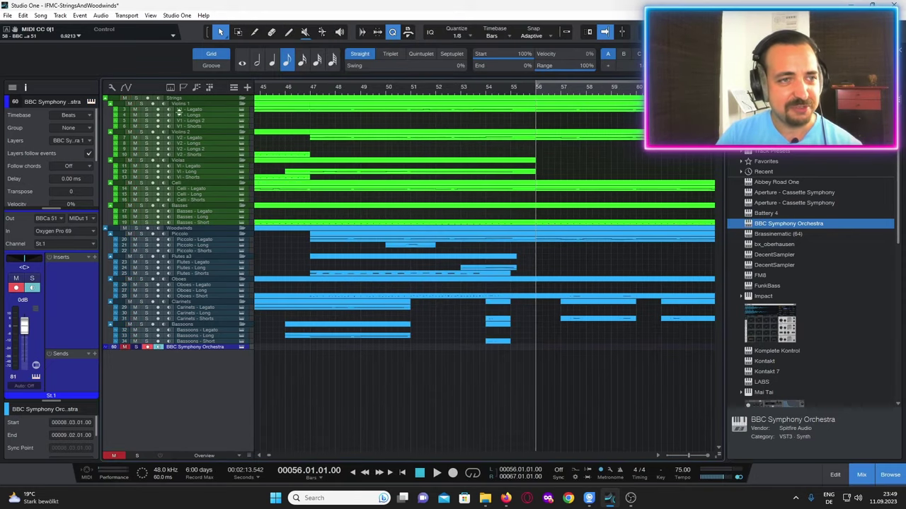
pyautogui.hscroll(-3, 467, 168)
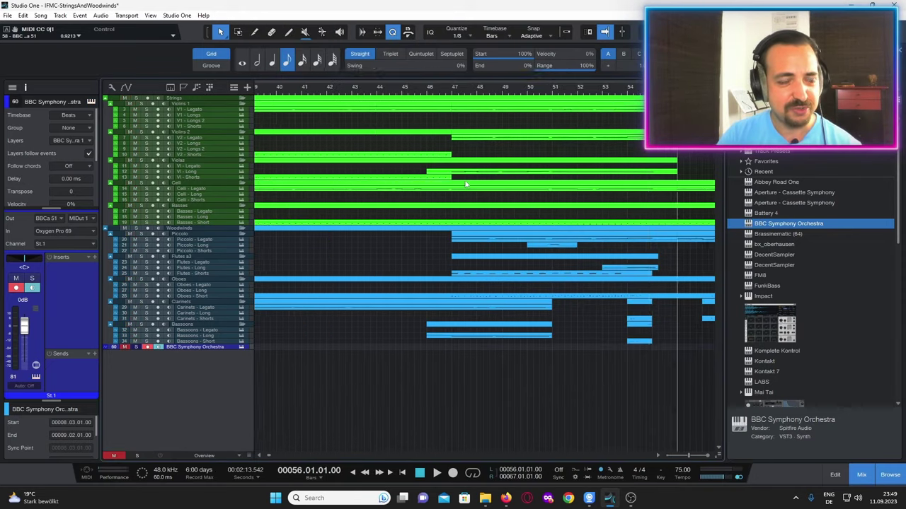
pyautogui.hscroll(-3, 425, 155)
pyautogui.click(139, 99)
pyautogui.hscroll(-3, 395, 163)
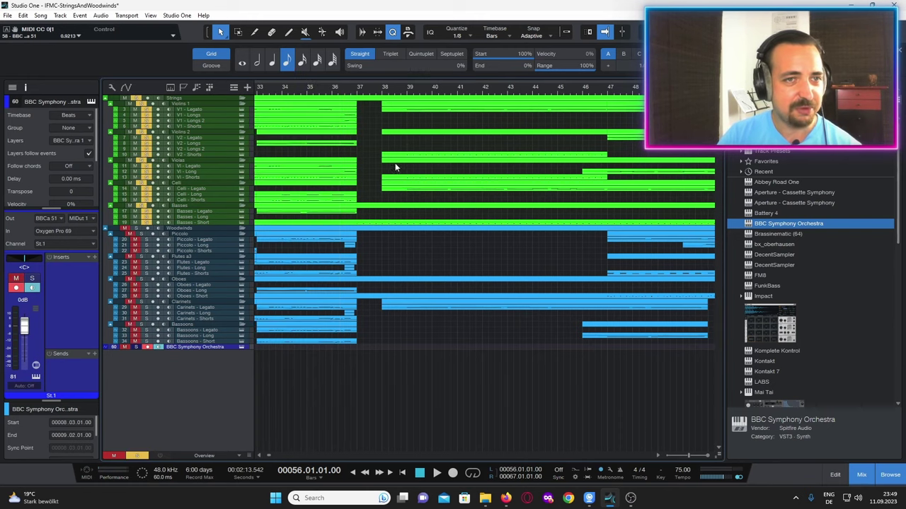
pyautogui.hscroll(-5, 375, 206)
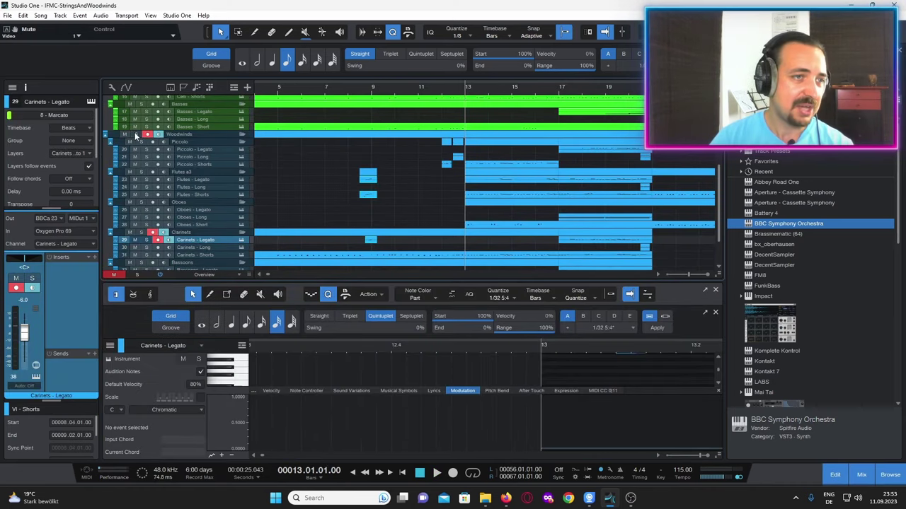
# Step: Solo the Woodwinds folder track instead of the strings and bring the clarinet tracks into view
pyautogui.click(137, 134)
pyautogui.hscroll(3, 413, 218)
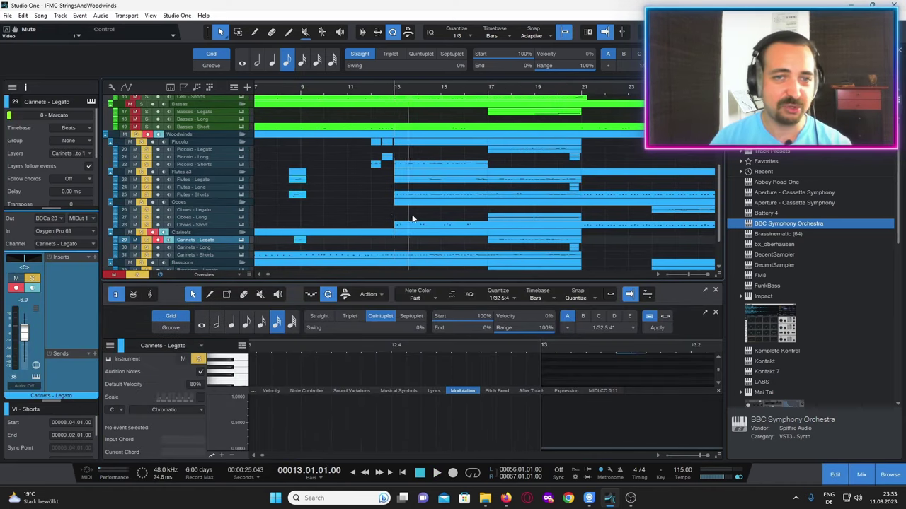
pyautogui.scroll(-3, 436, 198)
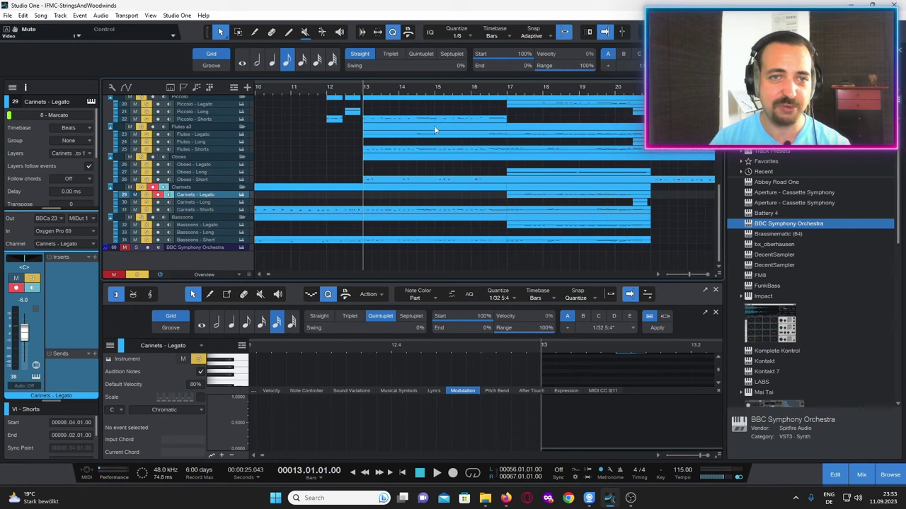
pyautogui.scroll(3, 435, 127)
pyautogui.scroll(-2, 434, 191)
pyautogui.scroll(5, 396, 156)
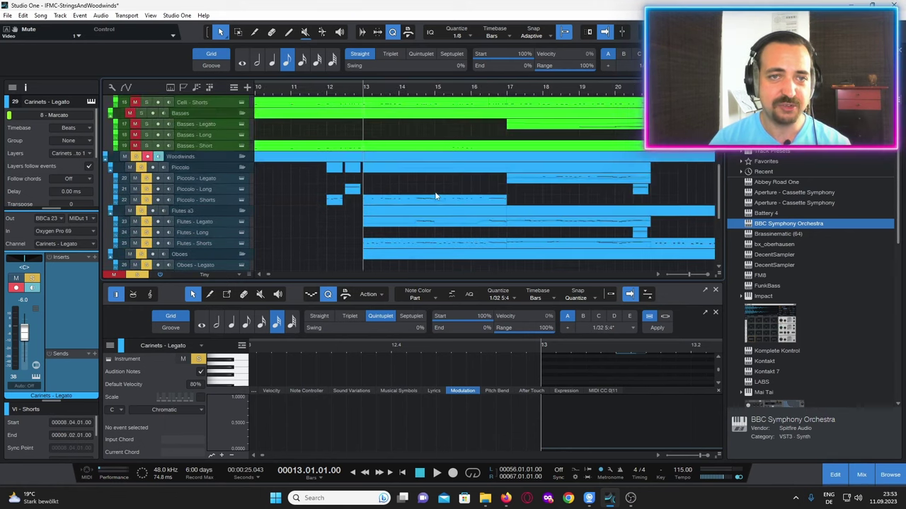
pyautogui.scroll(3, 448, 159)
pyautogui.scroll(3, 447, 160)
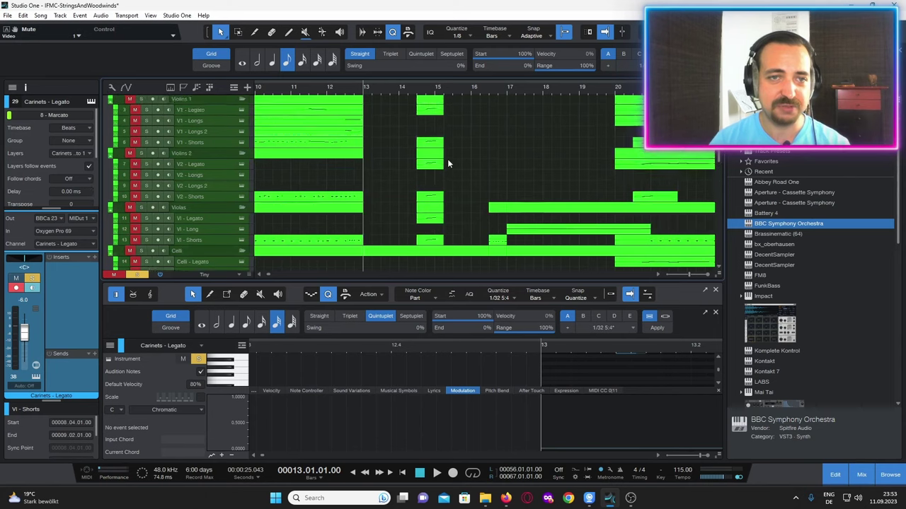
pyautogui.scroll(3, 448, 160)
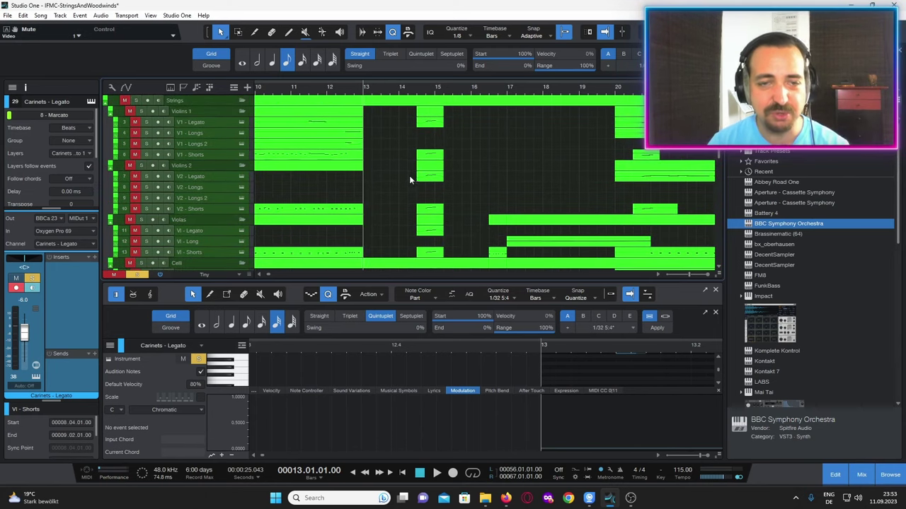
pyautogui.scroll(-3, 409, 179)
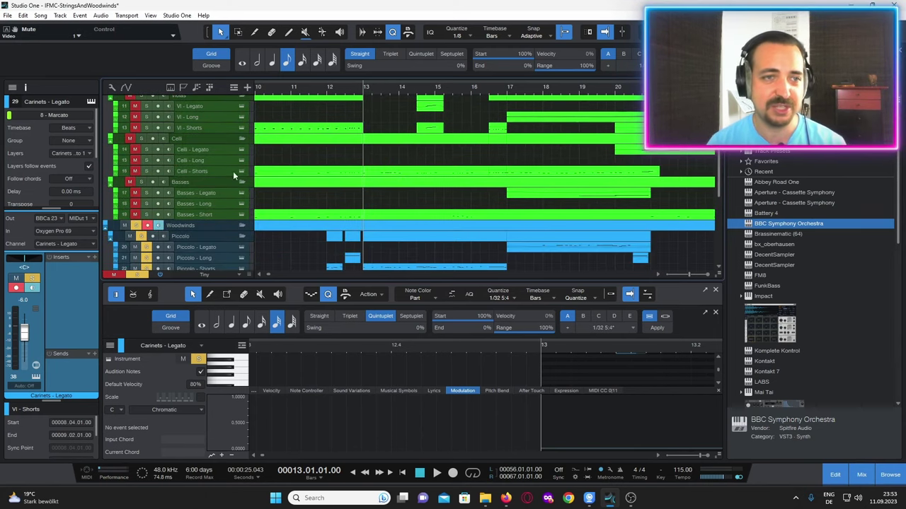
pyautogui.scroll(2, 434, 172)
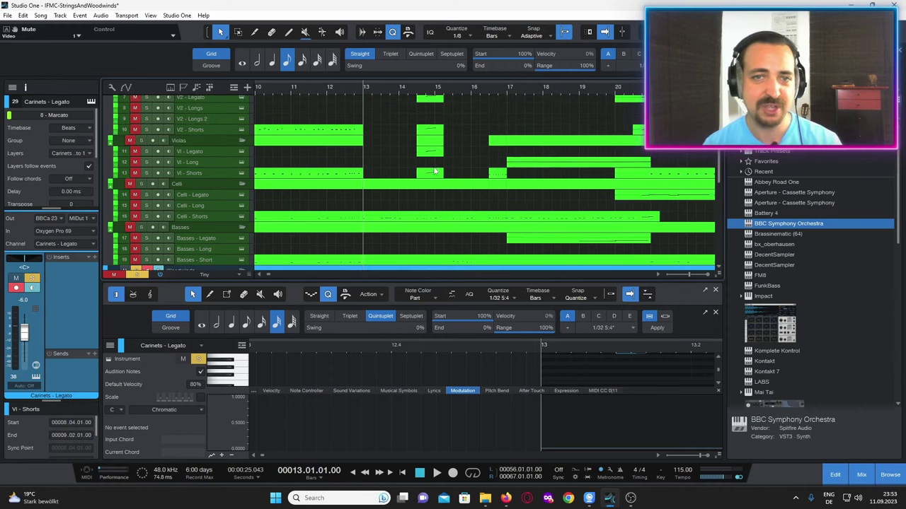
pyautogui.scroll(2, 428, 173)
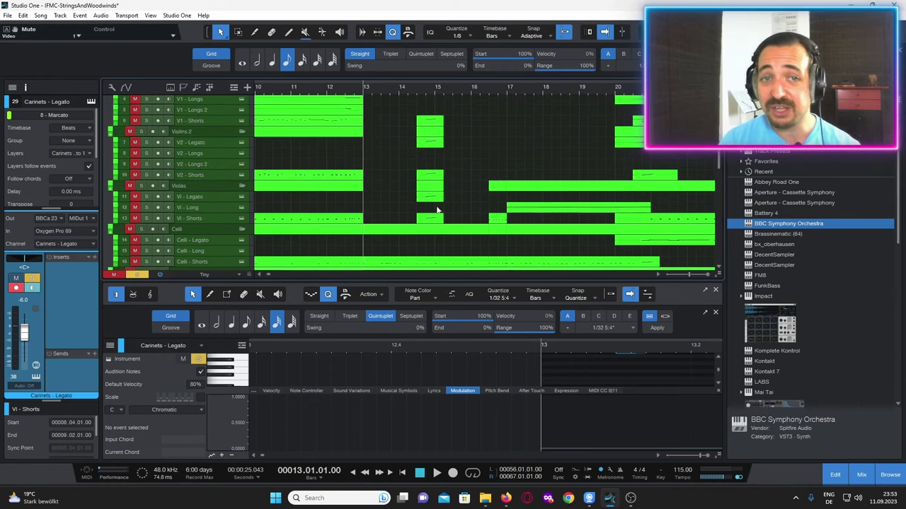
# Step: Play the woodwind parts from bar 13 through to bar 20
pyautogui.click(437, 473)
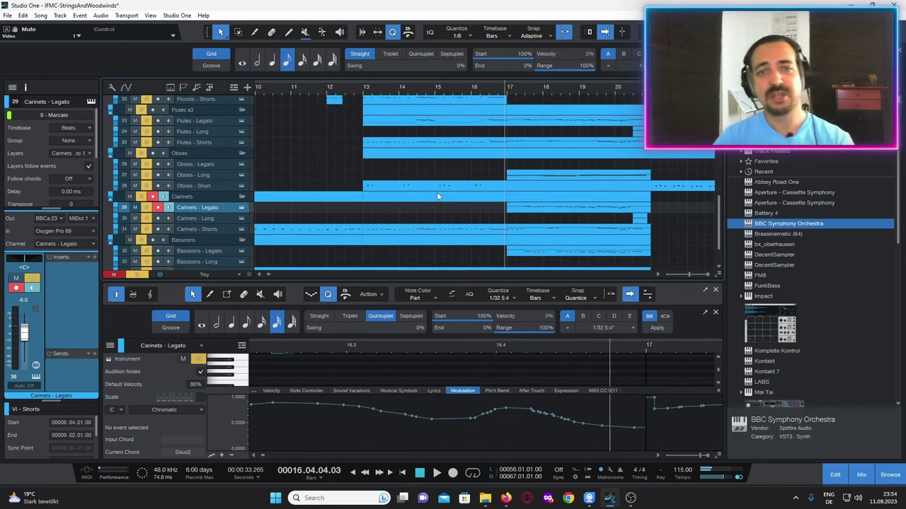
pyautogui.hscroll(2, 437, 192)
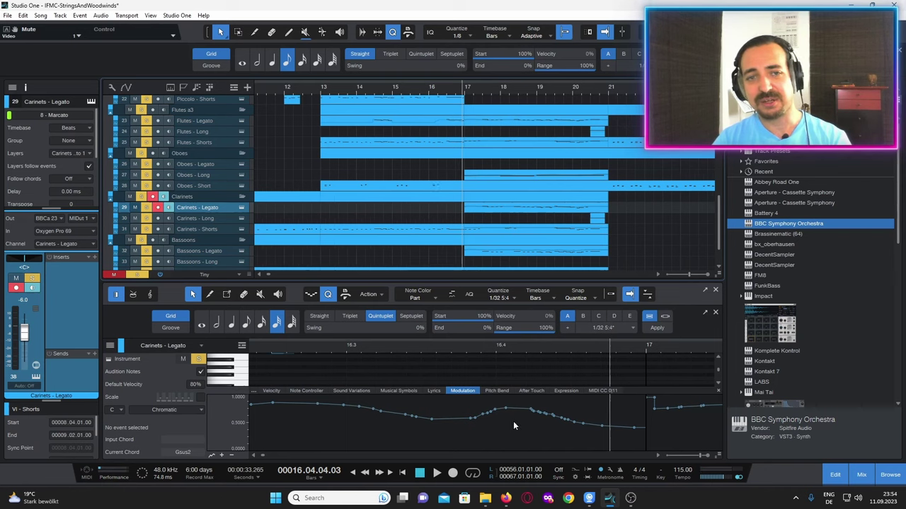
pyautogui.click(436, 475)
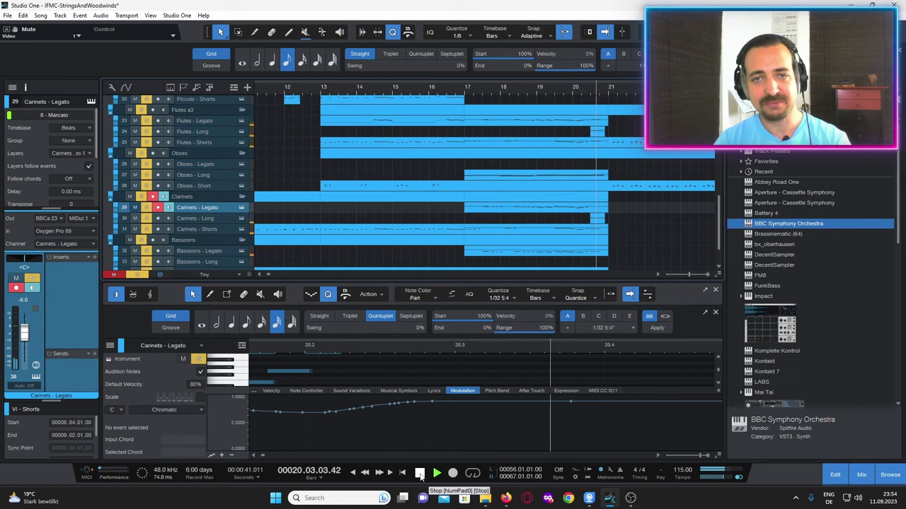
# Step: Stop playback and save the project
pyautogui.click(420, 473)
pyautogui.hotkey('ctrl', 's')
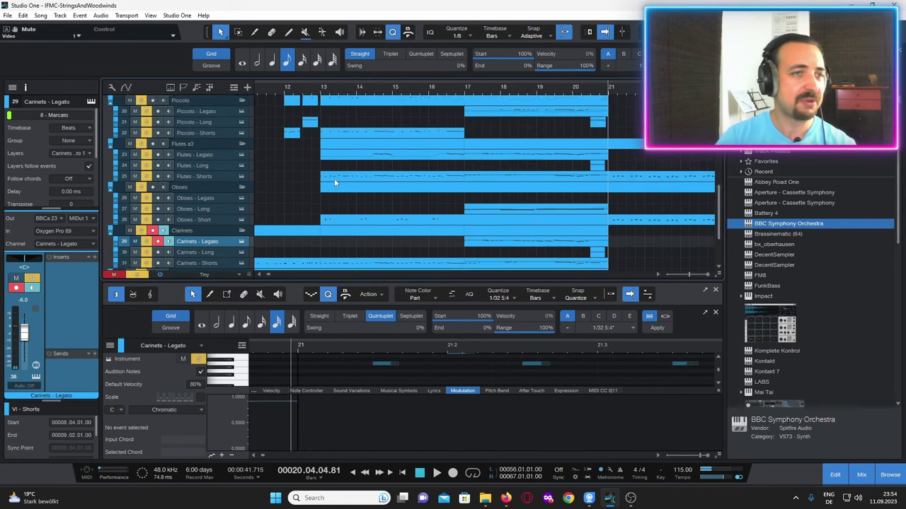
pyautogui.scroll(5, 334, 179)
pyautogui.scroll(5, 265, 157)
pyautogui.scroll(3, 264, 157)
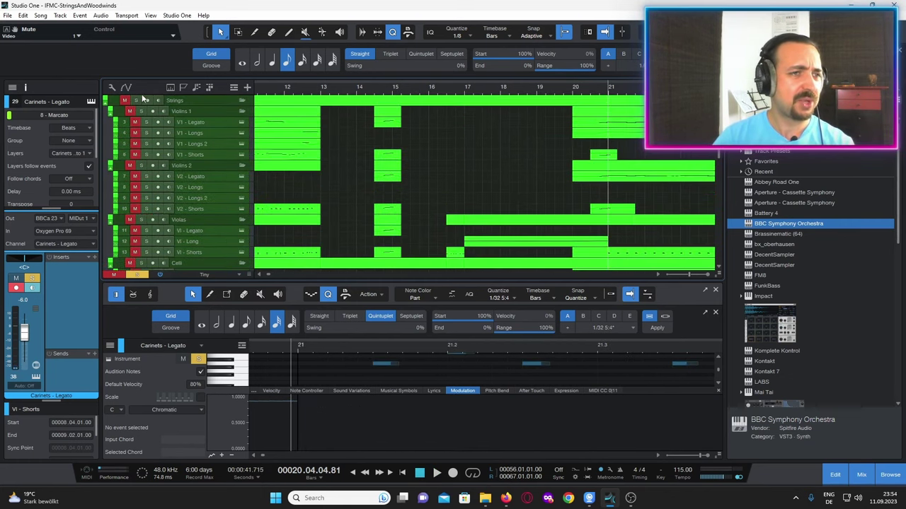
# Step: Clear all mutes and solos, then play the full arrangement from bar 13
pyautogui.hotkey('shift', 'm')
pyautogui.hotkey('shift', 's')
pyautogui.click(351, 94)
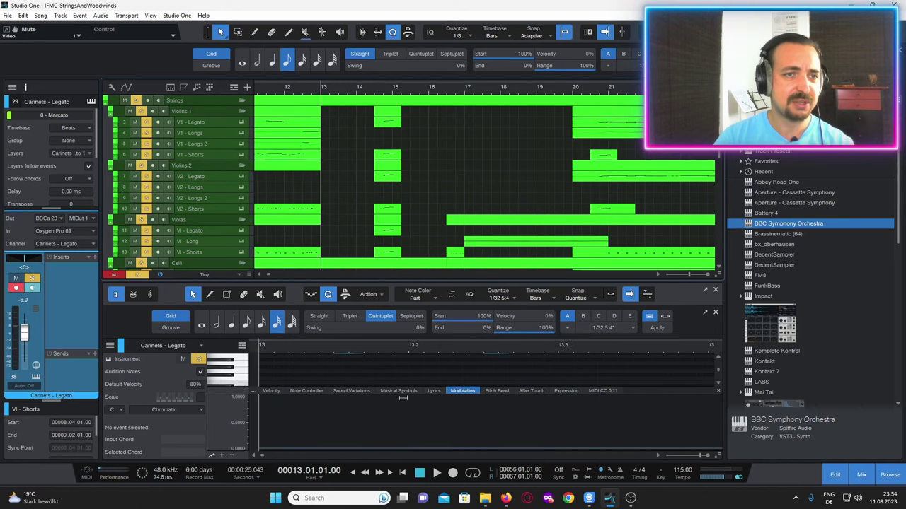
pyautogui.scroll(-2, 447, 170)
pyautogui.scroll(-4, 442, 177)
pyautogui.scroll(-4, 435, 187)
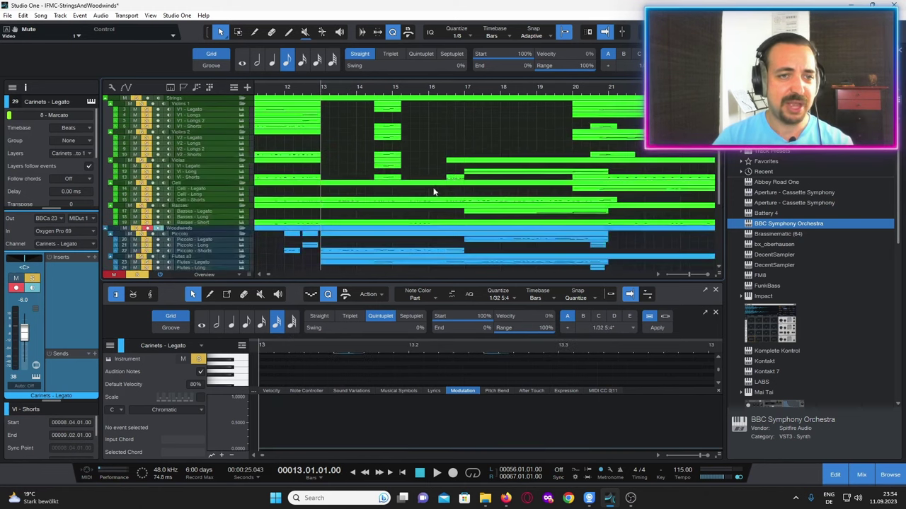
pyautogui.scroll(-4, 431, 196)
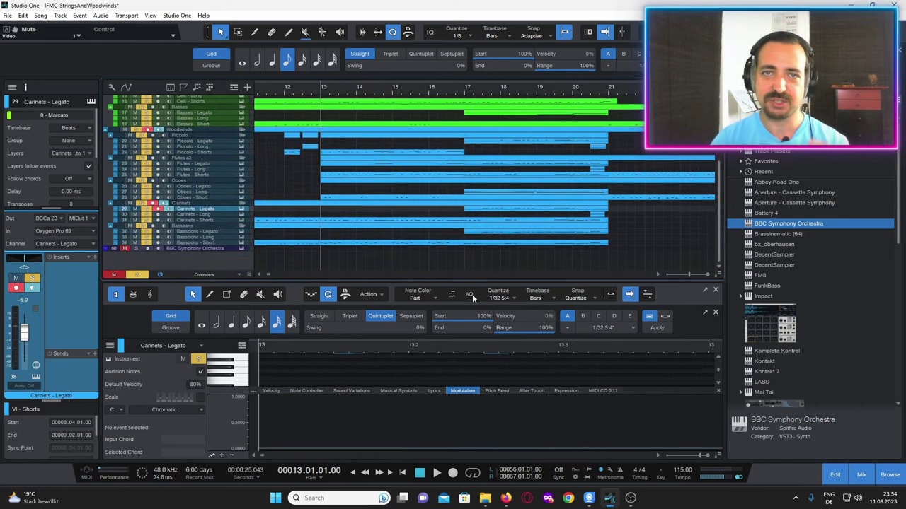
pyautogui.click(437, 474)
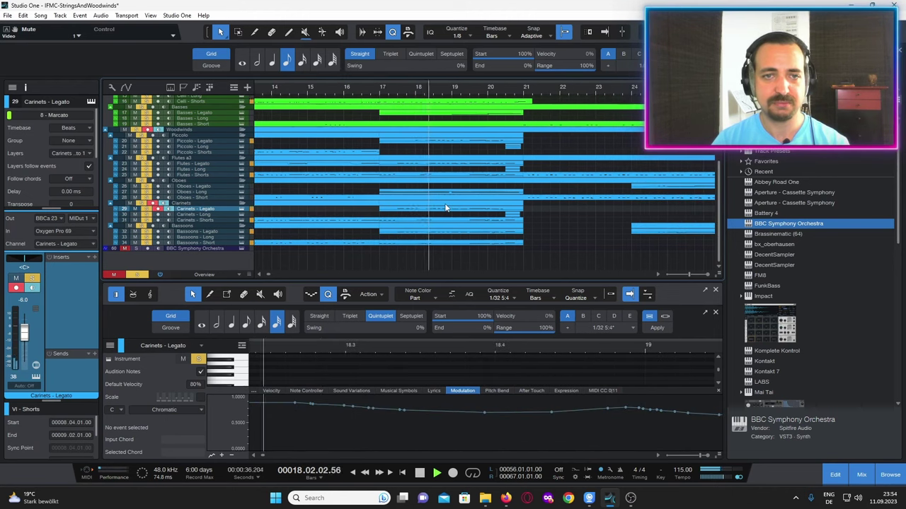
pyautogui.scroll(2, 446, 207)
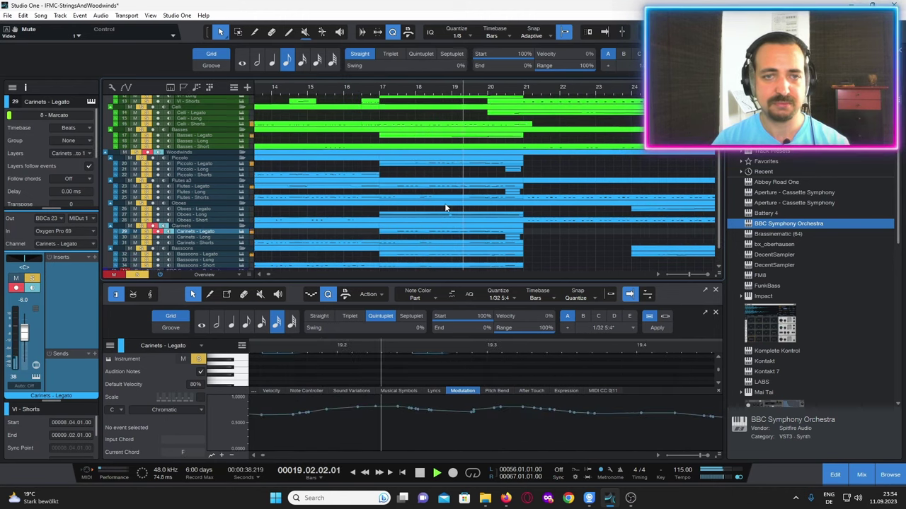